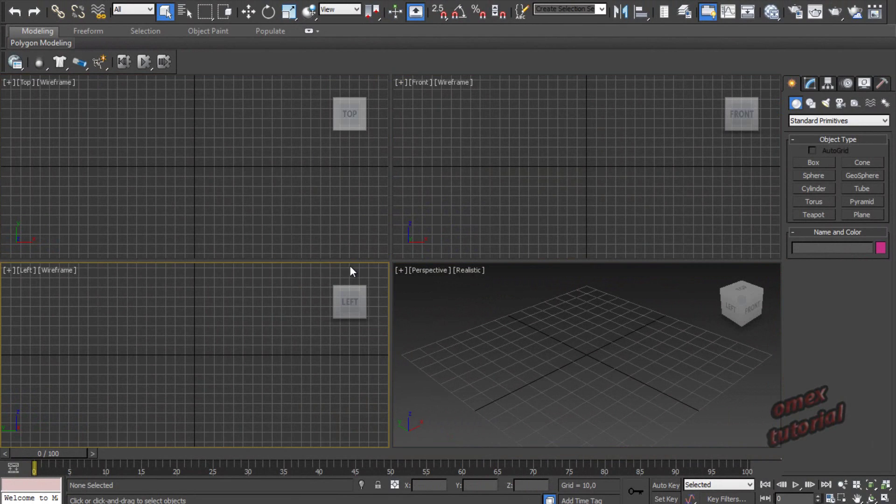
- Make the Perspective viewport active and bring up the Scripting menu's Max Creation Graph commands
click(483, 181)
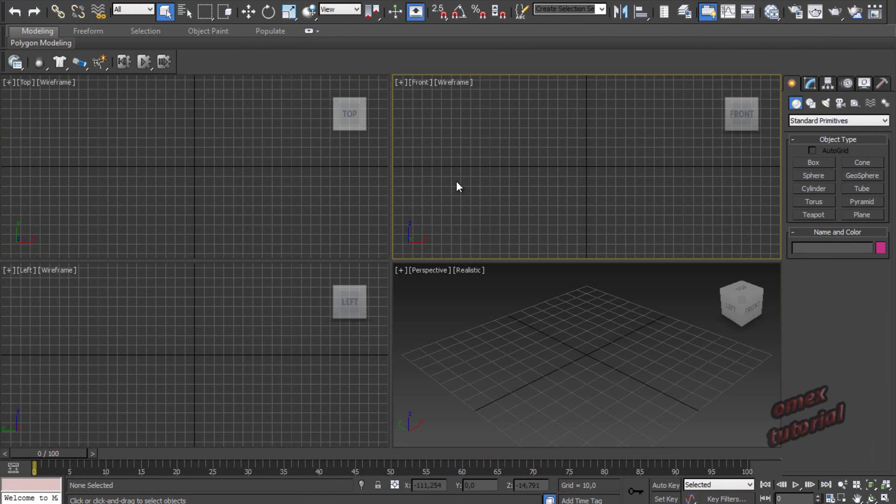
click(323, 164)
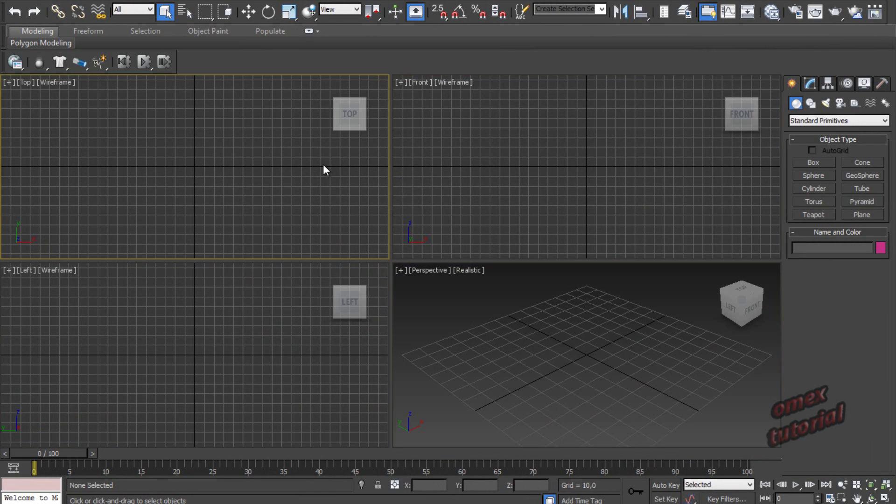
click(518, 317)
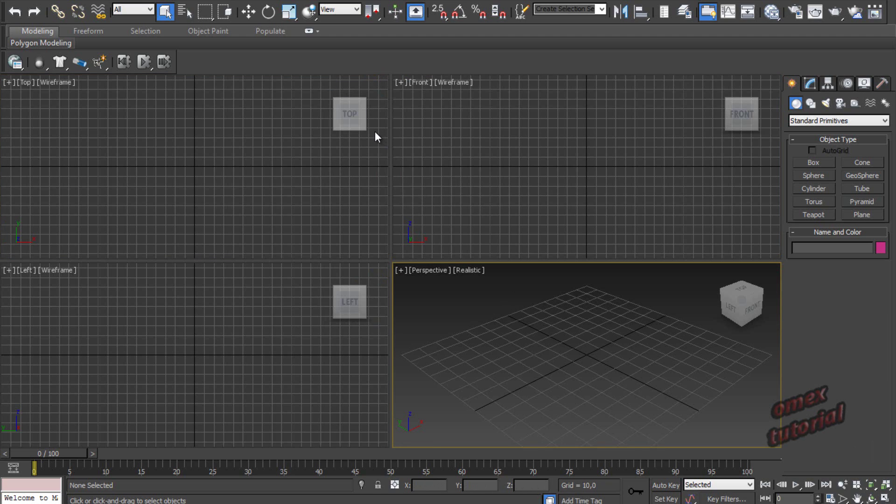
click(516, 15)
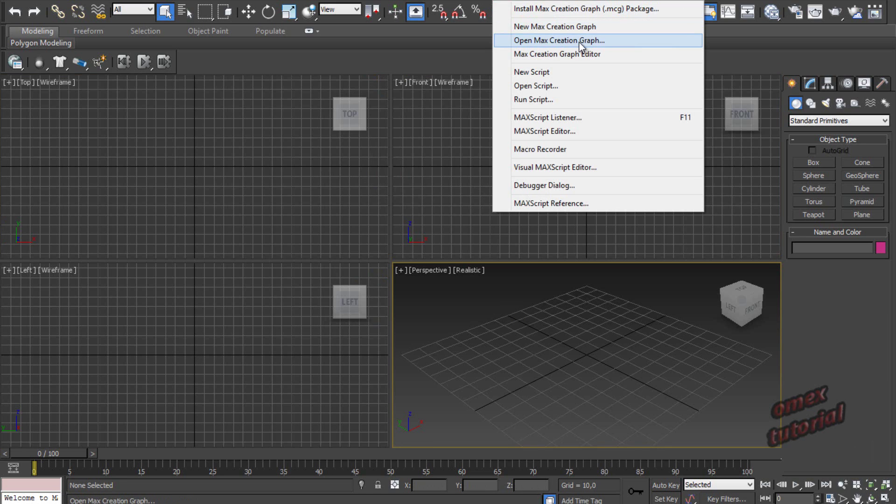
- Start a new Max Creation Graph and add a CheckNodeValidity node
click(545, 27)
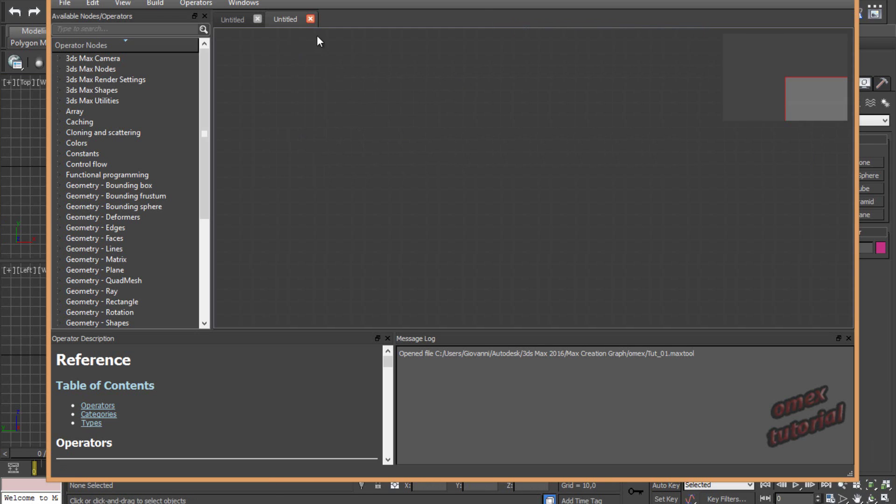
click(310, 19)
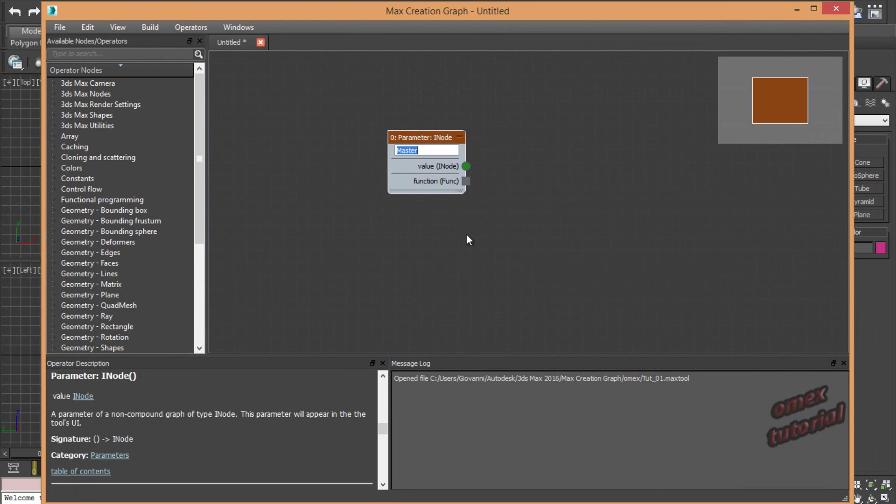
click(510, 259)
right_click(509, 259)
text(c)
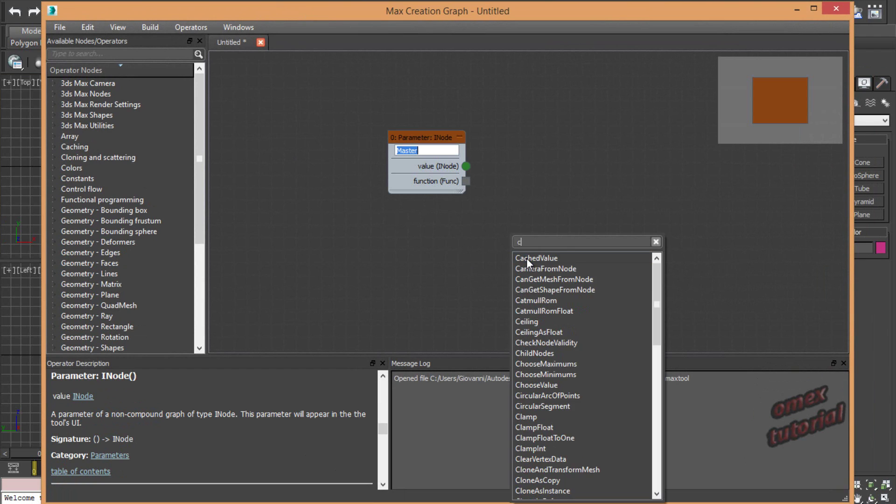
text(heck)
click(526, 259)
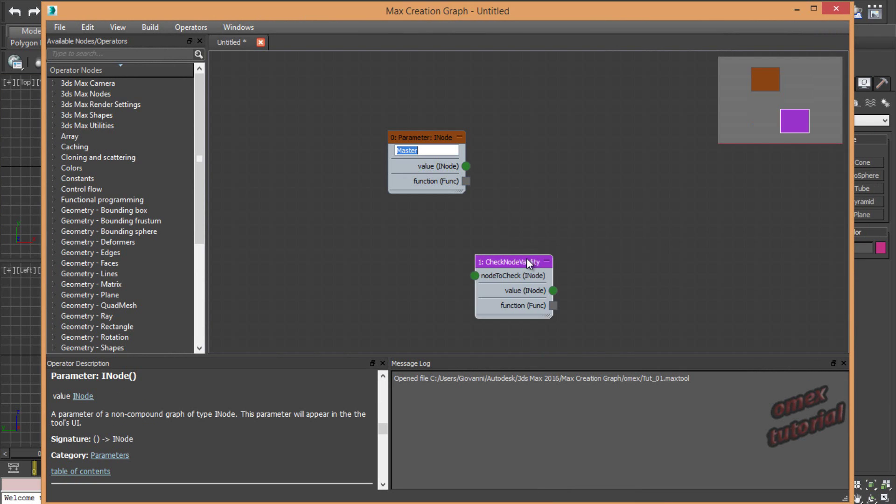
- Wire the Master INode parameter into CheckNodeValidity's nodeToCheck input
drag(500, 258, 525, 108)
drag(419, 141, 369, 165)
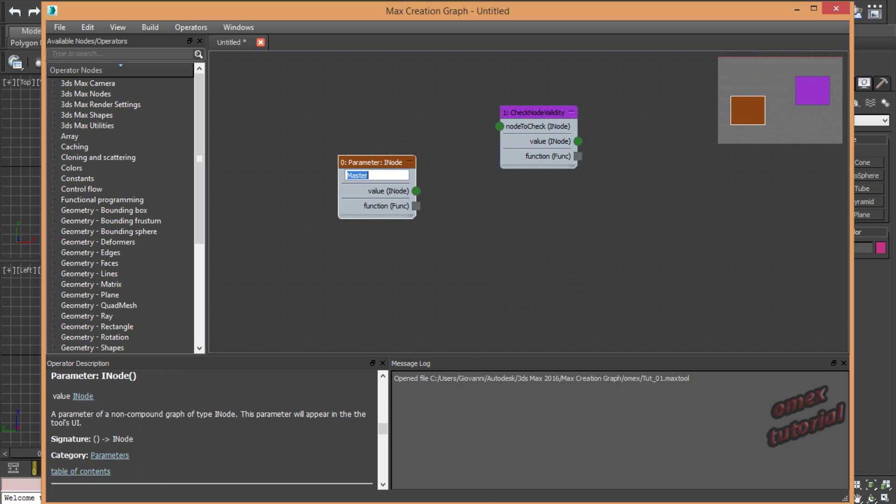
drag(421, 191, 459, 165)
drag(498, 126, 499, 125)
drag(578, 141, 623, 158)
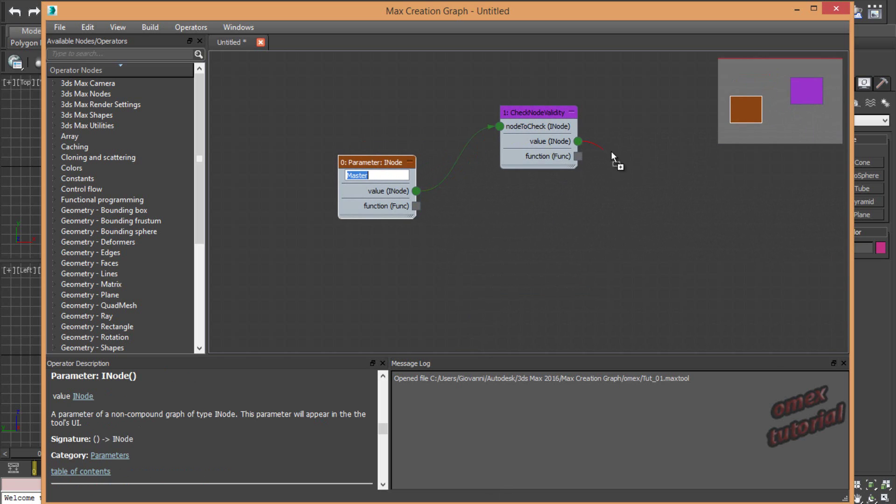
- Add a ChildNodes node fed by CheckNodeValidity's value output
text(child)
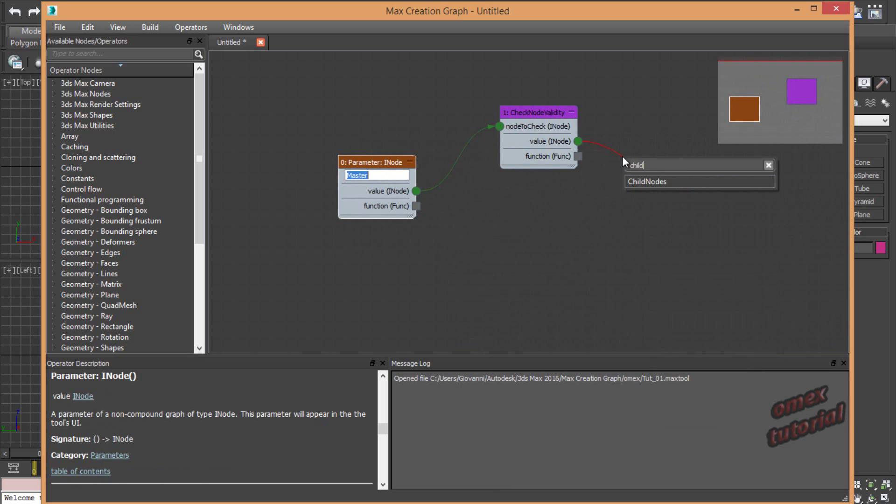
click(667, 181)
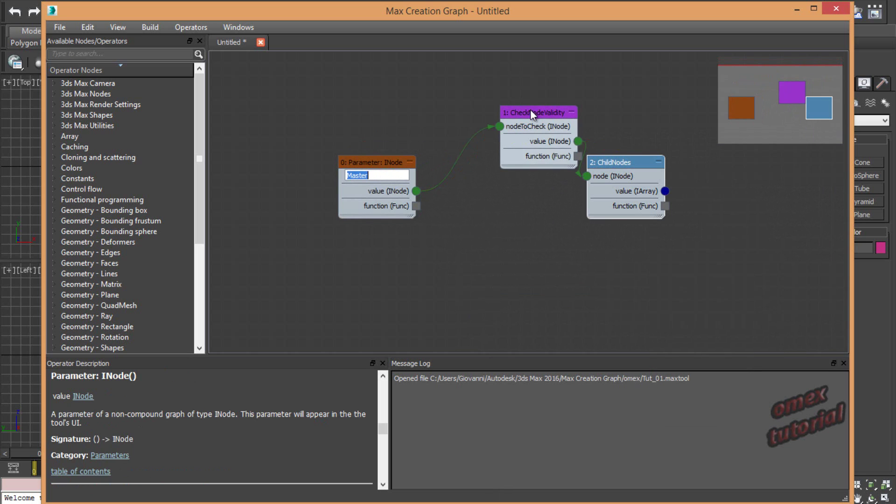
drag(530, 109, 491, 112)
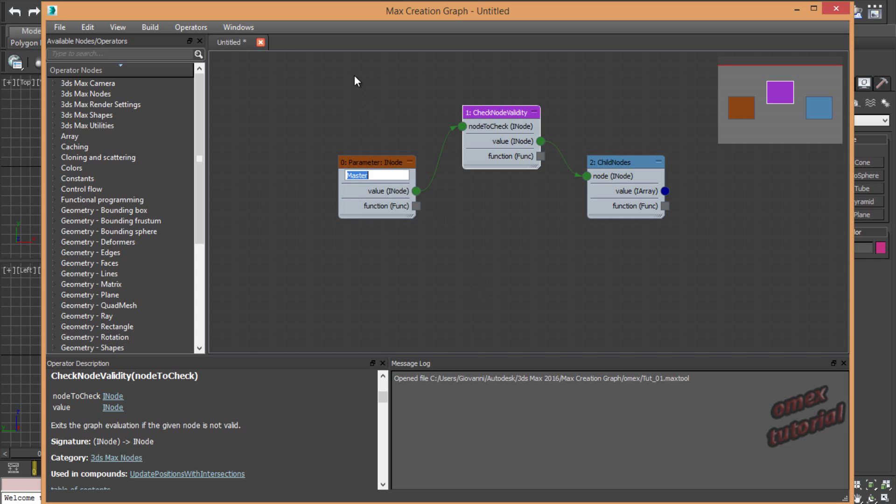
- Clone the Master parameter and CheckNodeValidity pair below the originals
drag(354, 75, 521, 264)
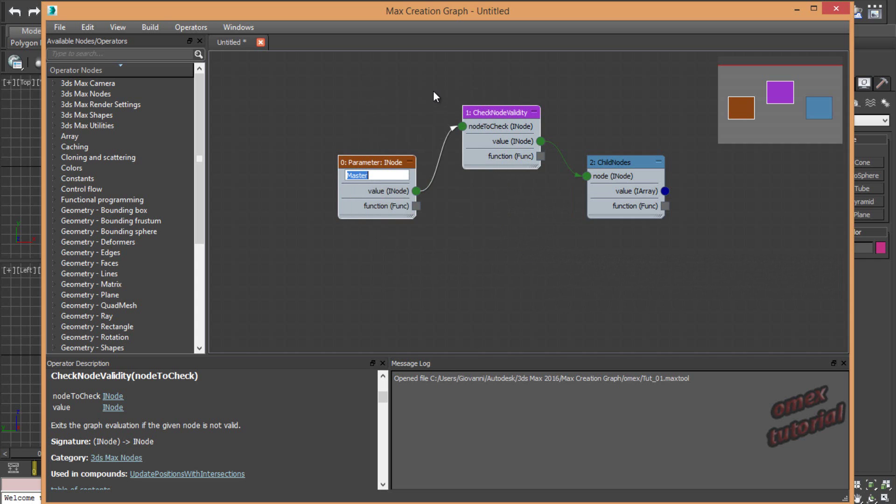
shift+drag(370, 162, 376, 287)
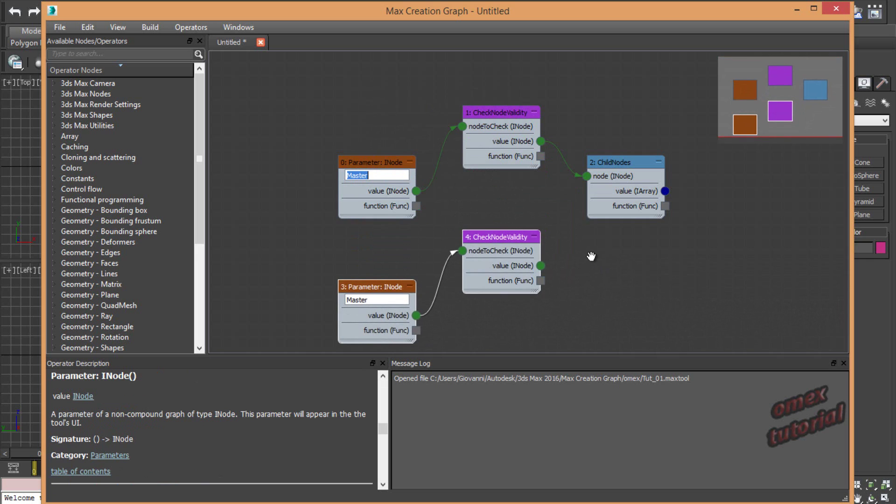
middle_drag(592, 257, 548, 206)
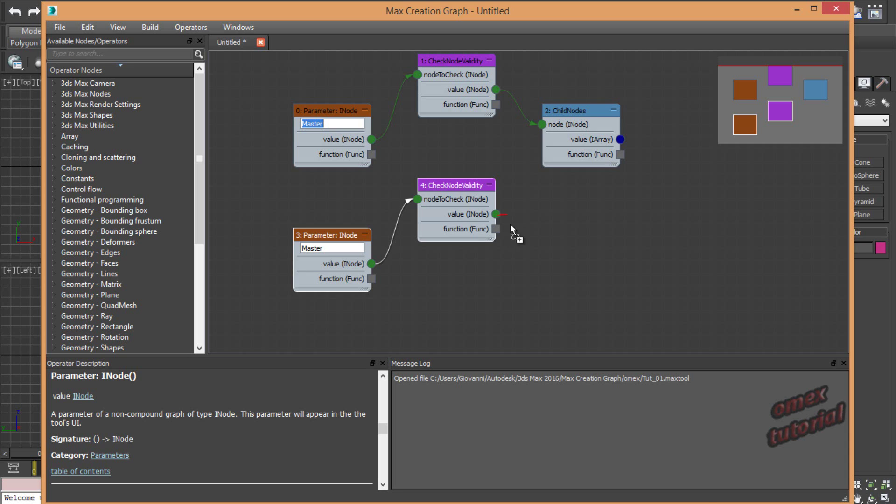
- Add a MeshFromNode node fed by the copied CheckNodeValidity
drag(496, 214, 551, 257)
text(mes)
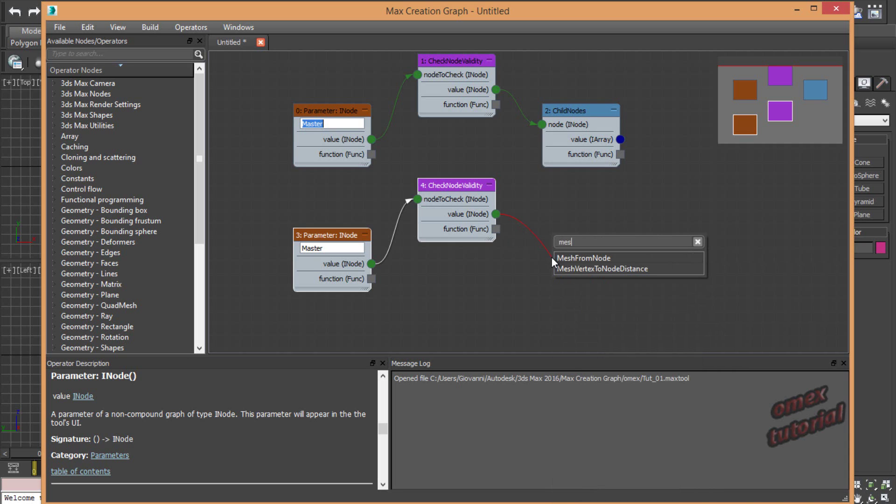
text(hfr)
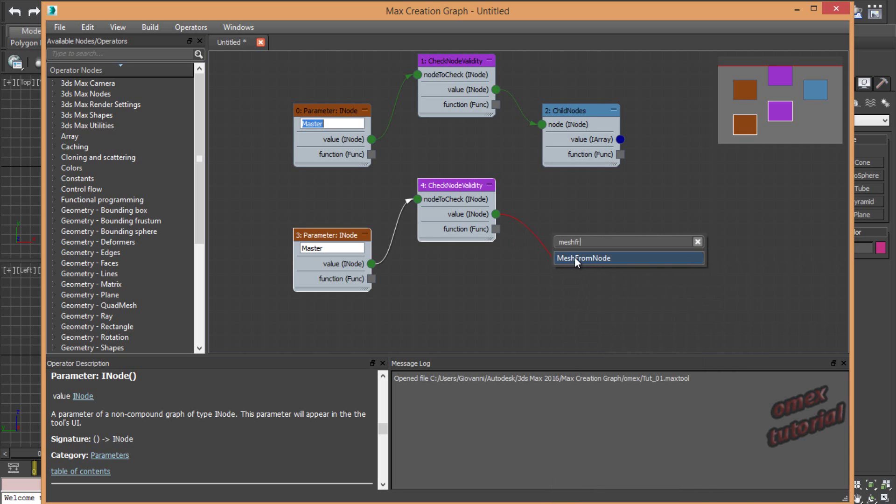
click(574, 258)
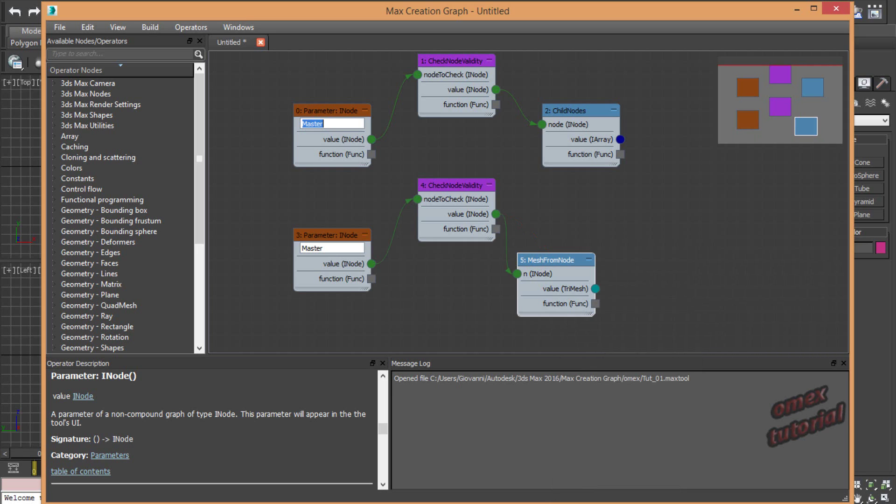
- Add a TransformMesh node fed by MeshFromNode's TriMesh output
drag(596, 289, 656, 230)
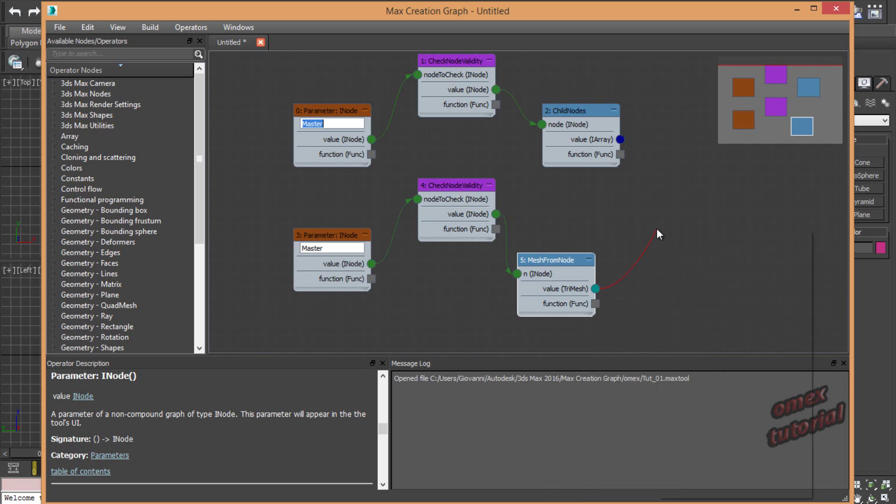
text(trans)
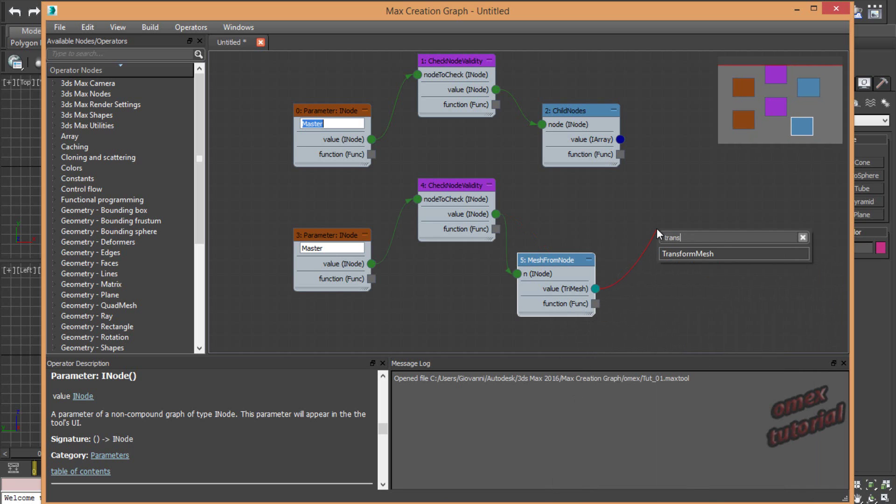
click(671, 252)
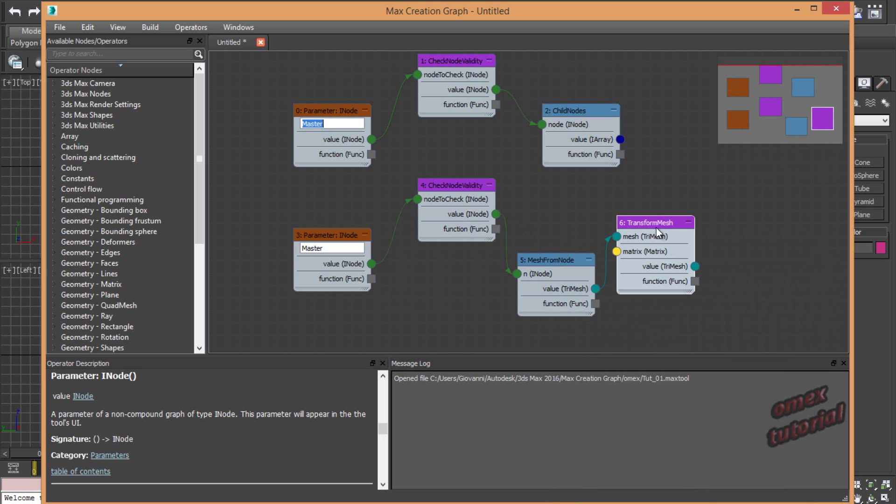
drag(656, 228, 692, 208)
scroll(458, 140, down, 2)
scroll(433, 168, down, 2)
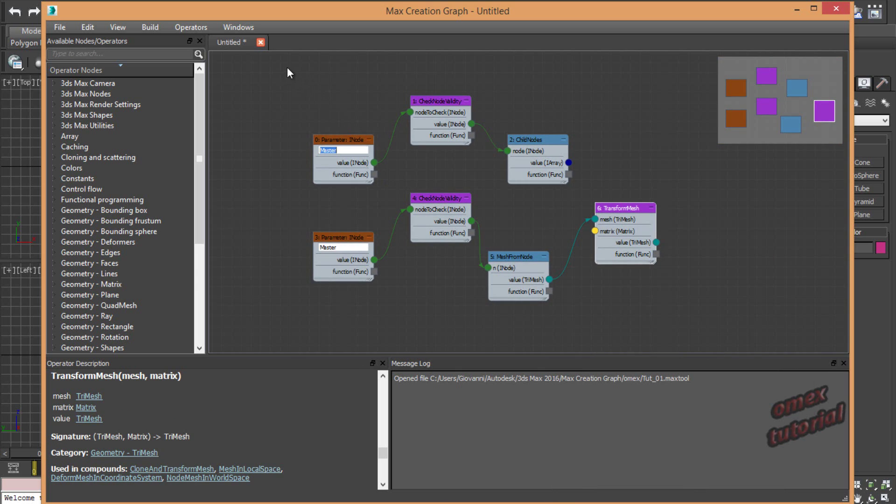
- Create an empty group node and position it above the graph
drag(287, 70, 709, 332)
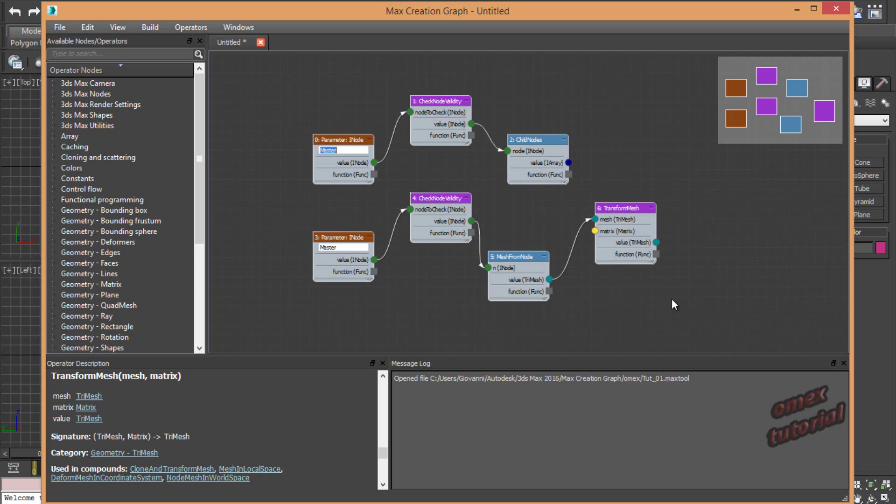
right_click(627, 206)
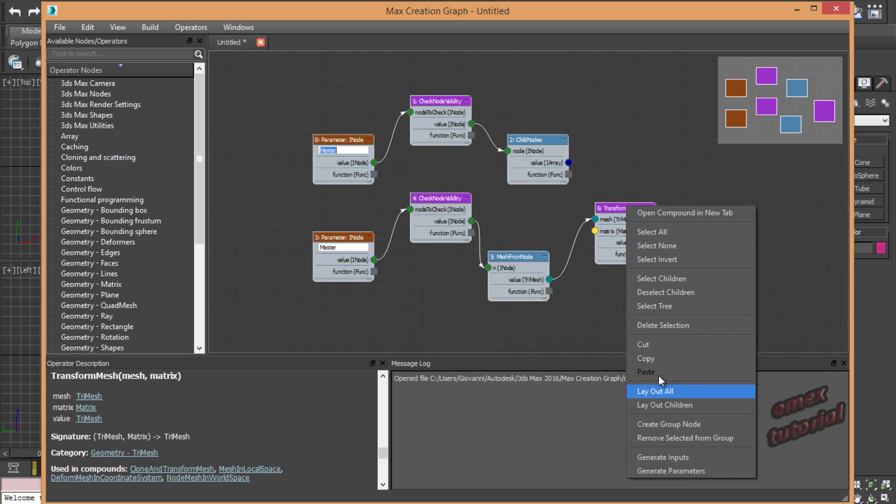
click(774, 245)
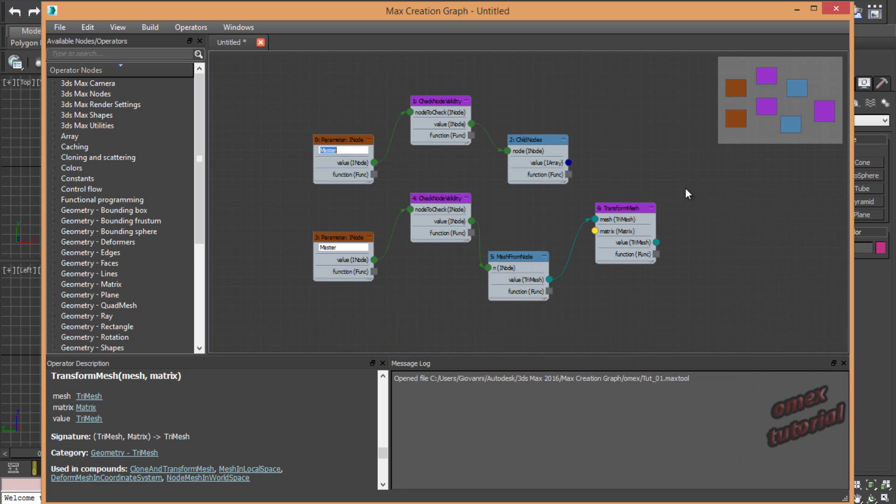
right_click(605, 131)
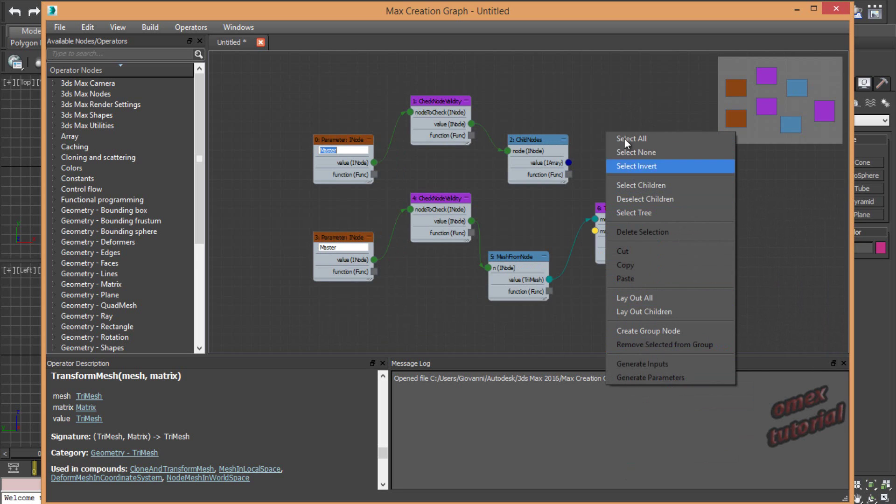
click(773, 200)
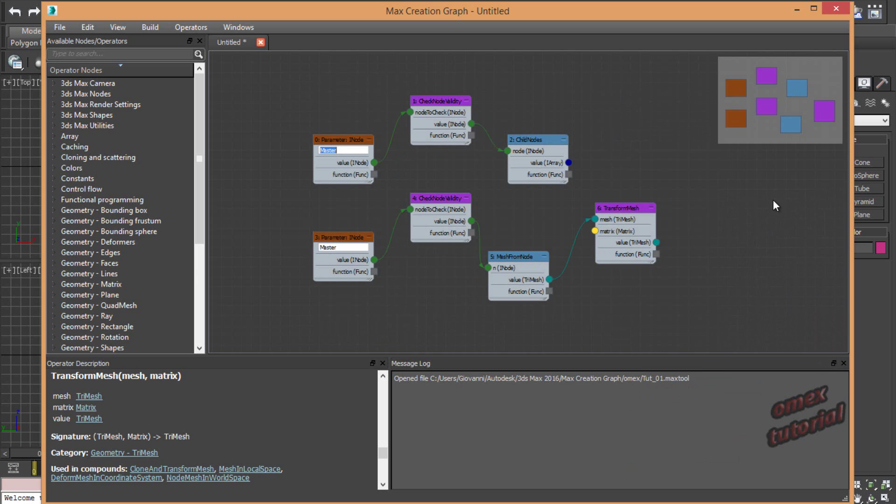
middle_drag(577, 201, 568, 212)
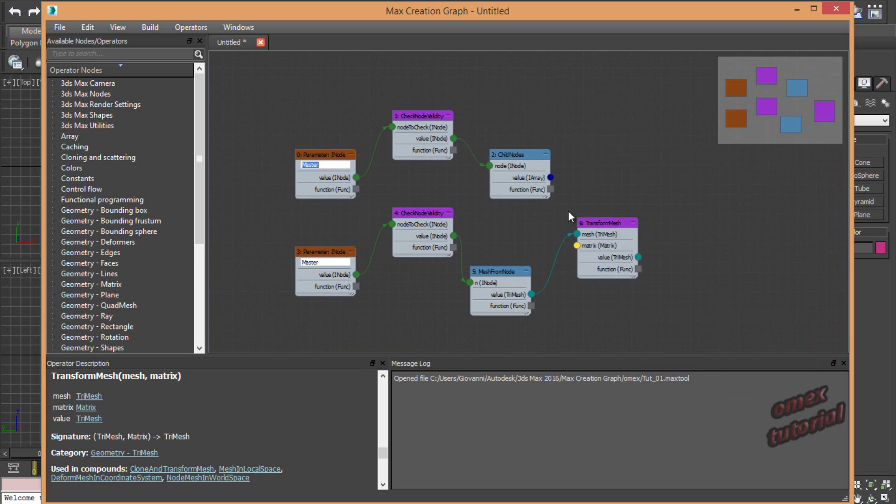
right_click(609, 143)
click(651, 342)
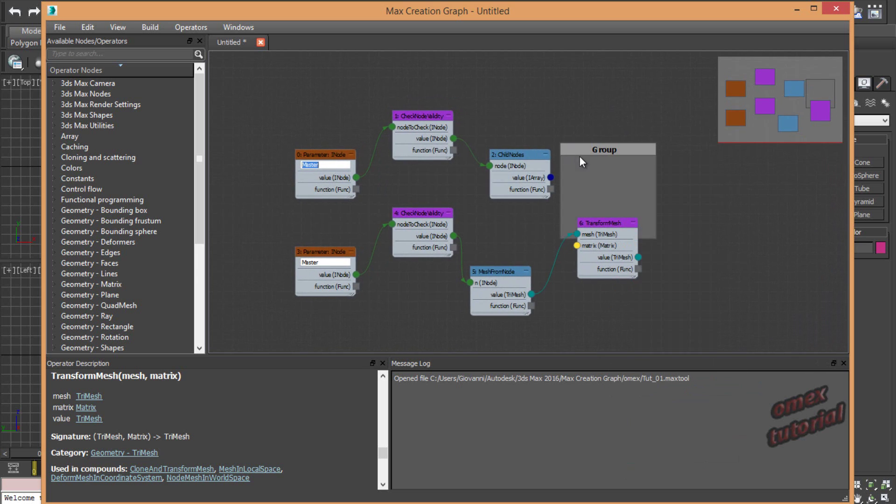
mouse_move(578, 155)
mouse_down()
mouse_move(256, 88)
mouse_move(287, 97)
mouse_up()
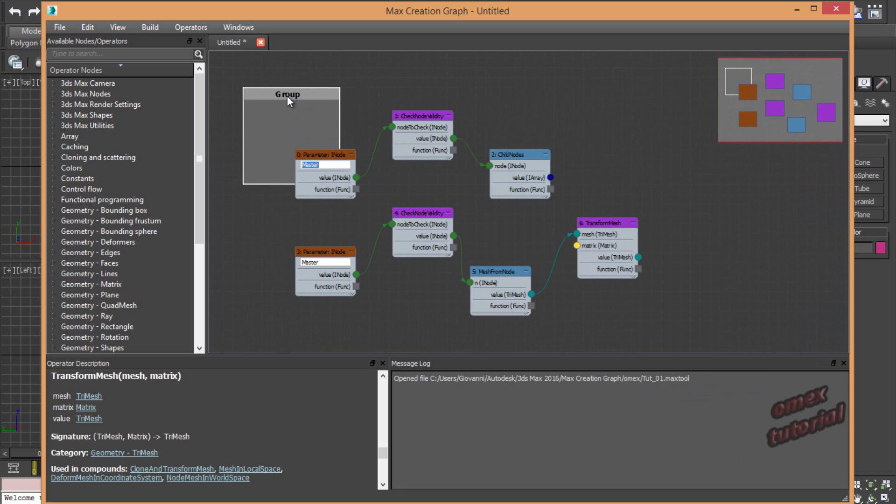
- Rename the group 'Master' and resize it to enclose Parameter, CheckNodeValidity and ChildNodes
double_click(287, 94)
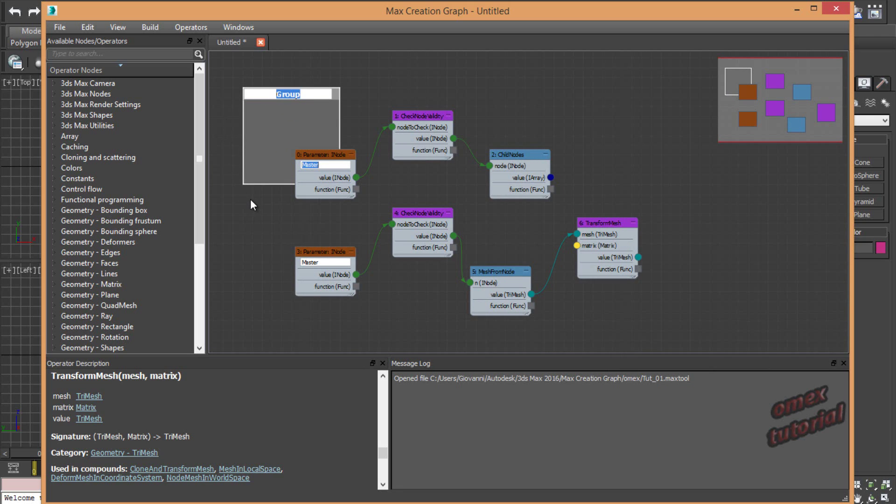
text(Master)
key(Return)
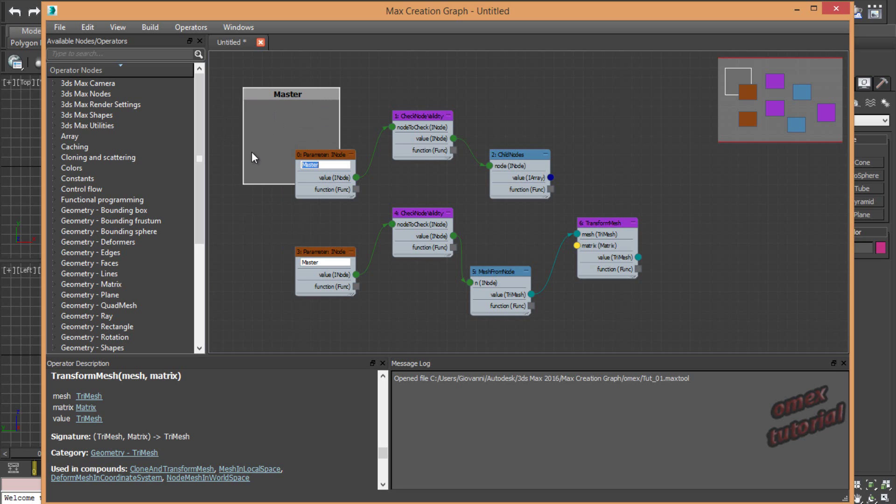
drag(243, 184, 236, 208)
drag(339, 142, 584, 155)
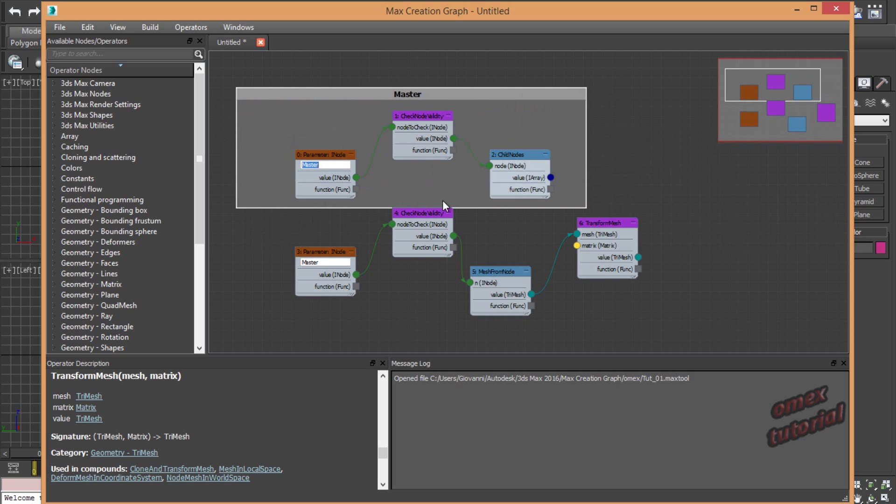
drag(420, 212, 420, 231)
- Rename the lower INode parameter to 'Sostitut'
click(424, 186)
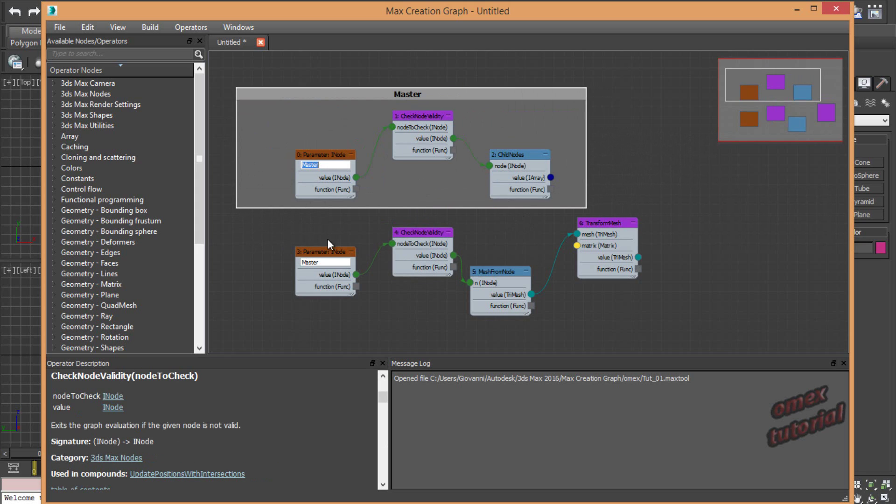
double_click(322, 262)
text(Sosti)
text(tuti)
key(Return)
- Spread the lower Parameter, CheckNodeValidity, MeshFromNode and TransformMesh nodes below the Master group
scroll(326, 272, up, 2)
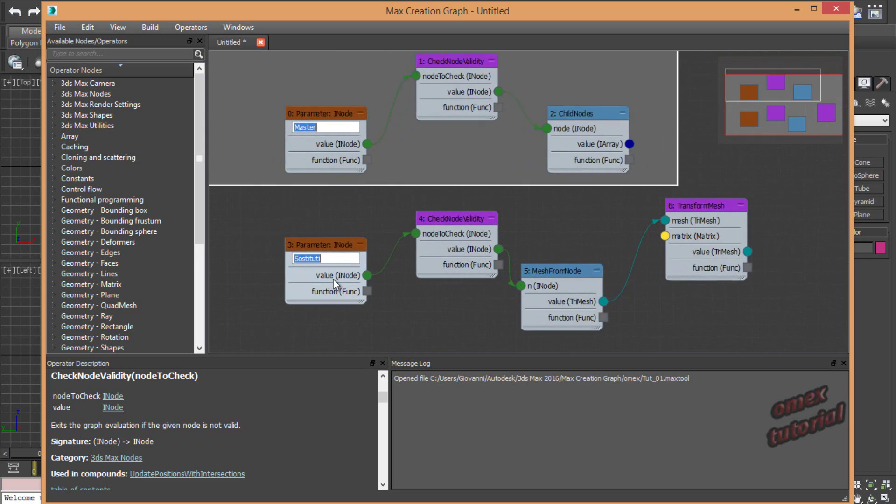
scroll(333, 279, up, 2)
scroll(320, 264, down, 3)
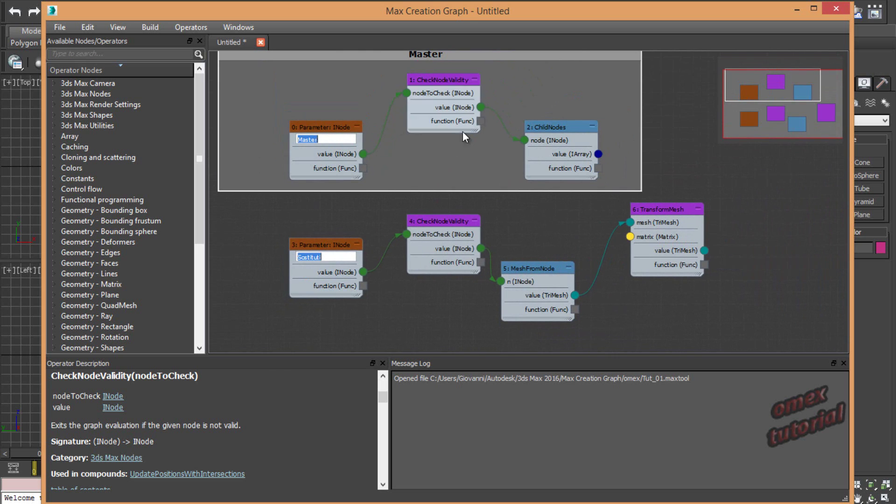
drag(658, 220, 659, 254)
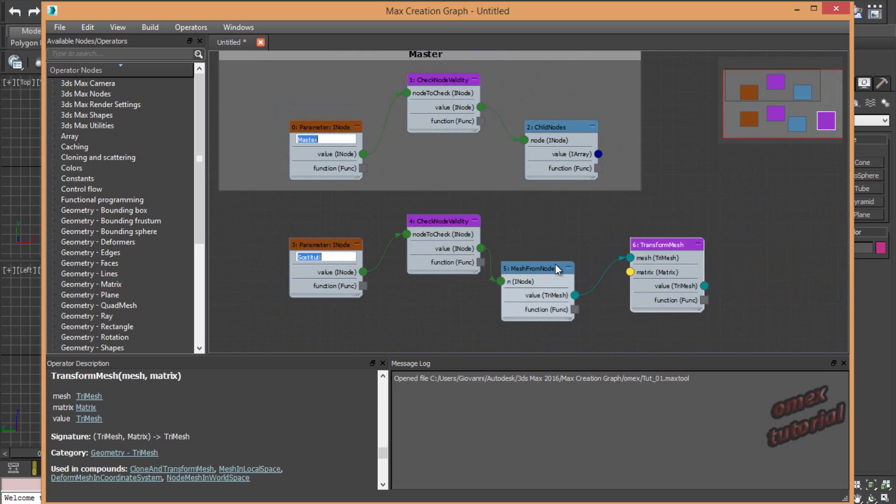
drag(525, 268, 529, 301)
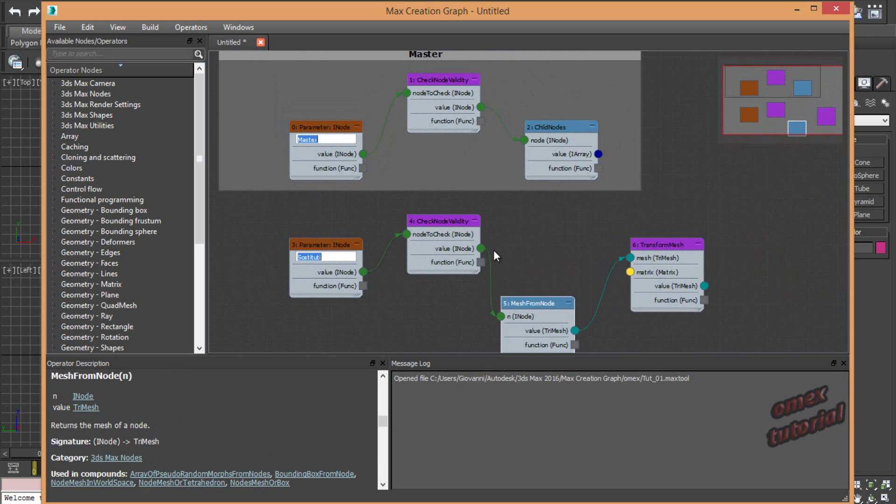
scroll(494, 250, down, 1)
drag(353, 246, 303, 275)
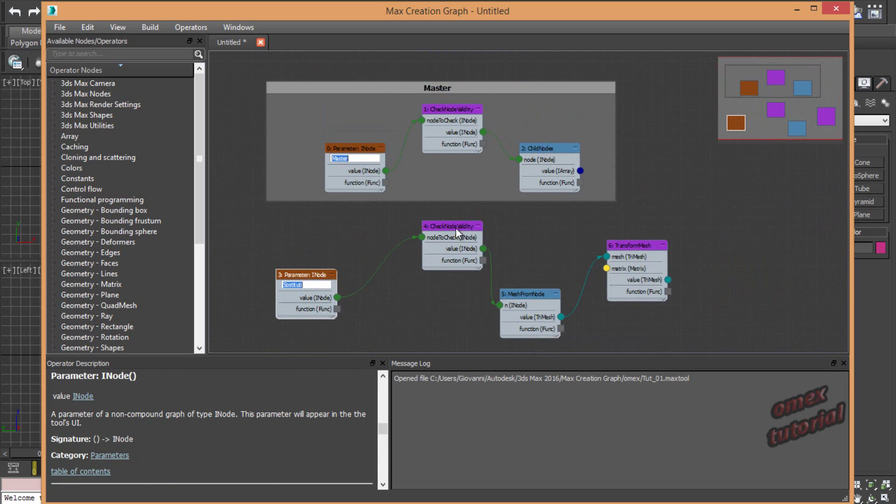
drag(458, 226, 439, 254)
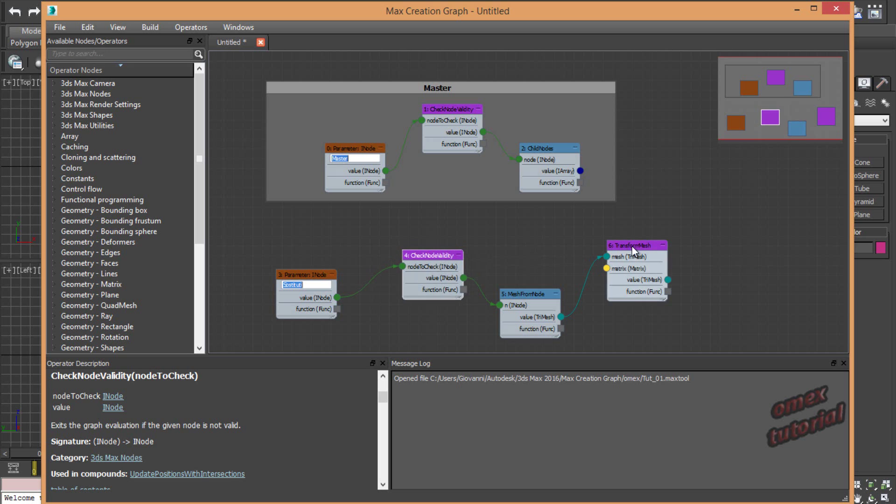
drag(632, 247, 638, 269)
scroll(501, 220, down, 2)
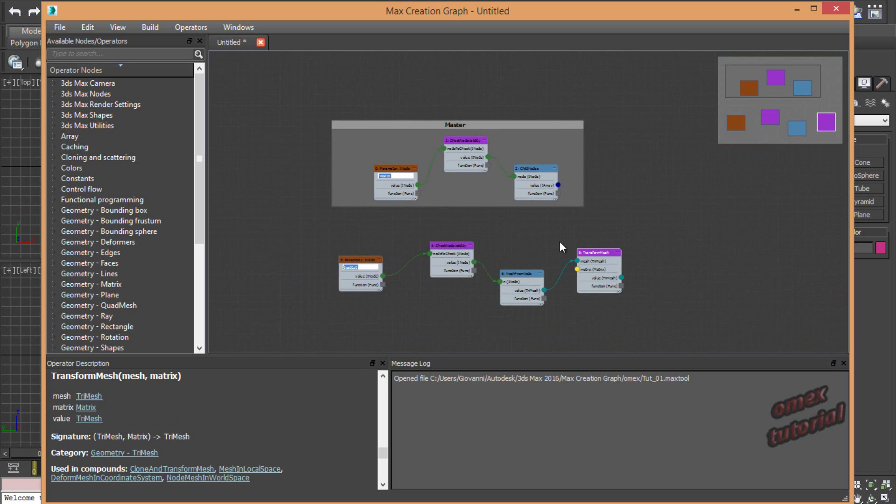
scroll(575, 277, up, 1)
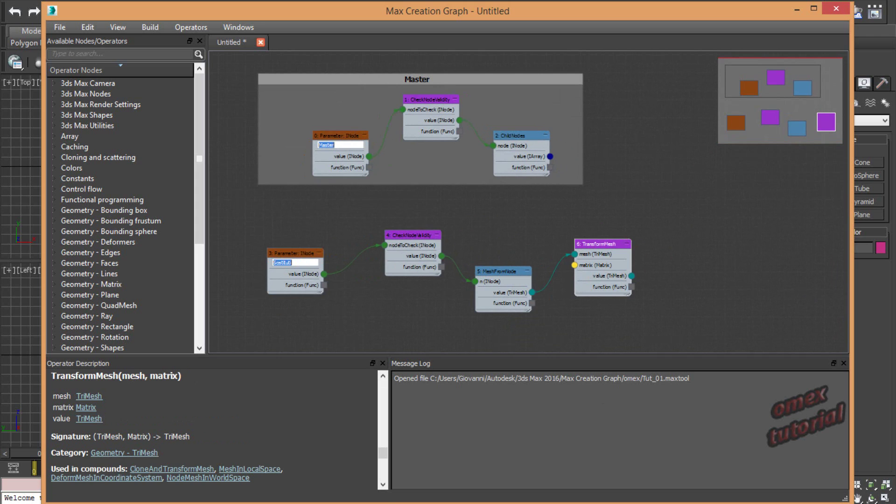
- Add an unconnected Map node to the graph
right_click(684, 230)
text(m)
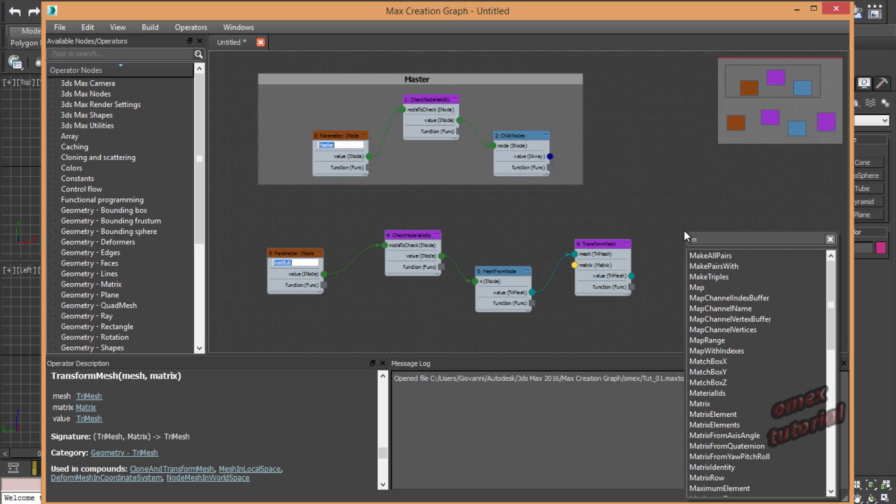
text(ap)
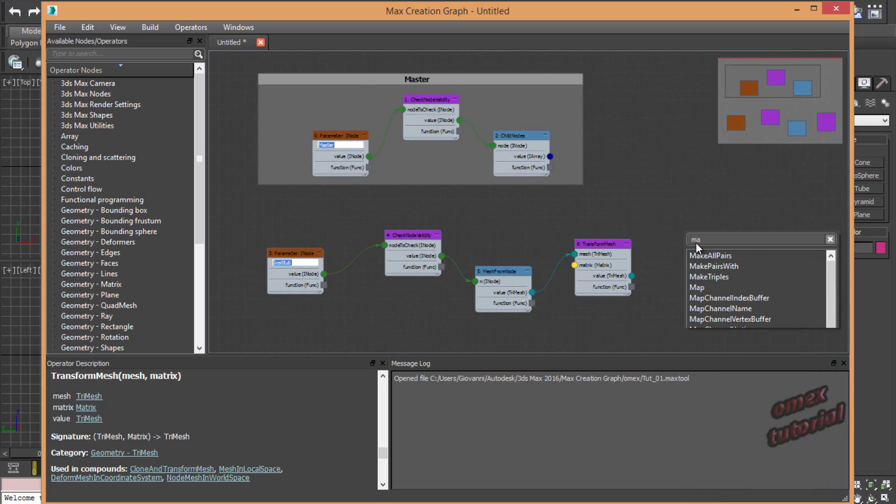
click(698, 255)
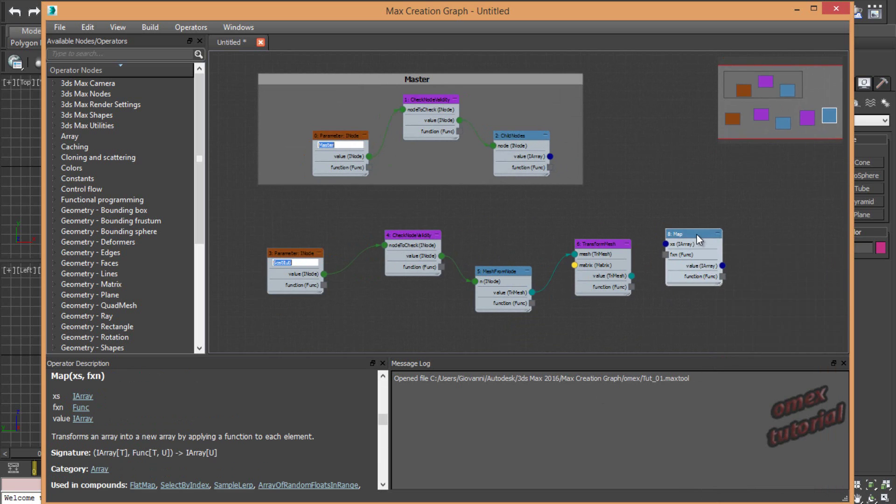
drag(681, 234, 699, 244)
middle_drag(672, 310, 586, 310)
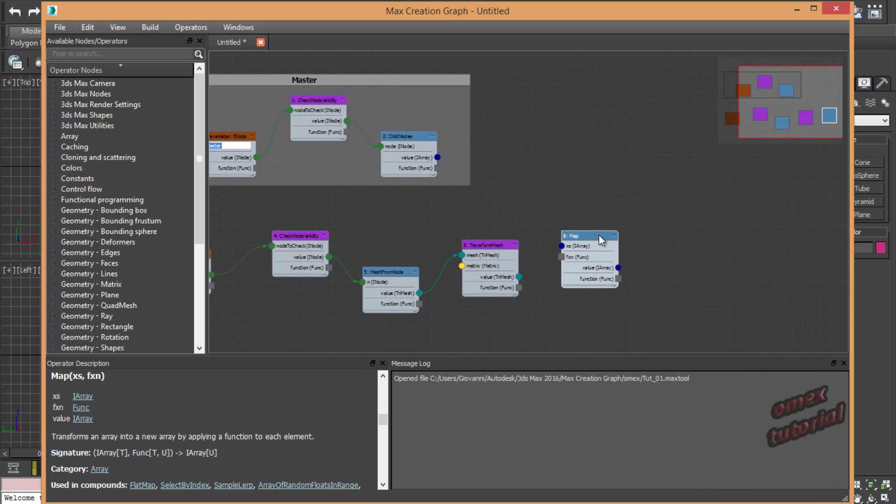
- Place the Map node below TransformMesh and MeshFromNode
click(514, 242)
drag(487, 242, 495, 224)
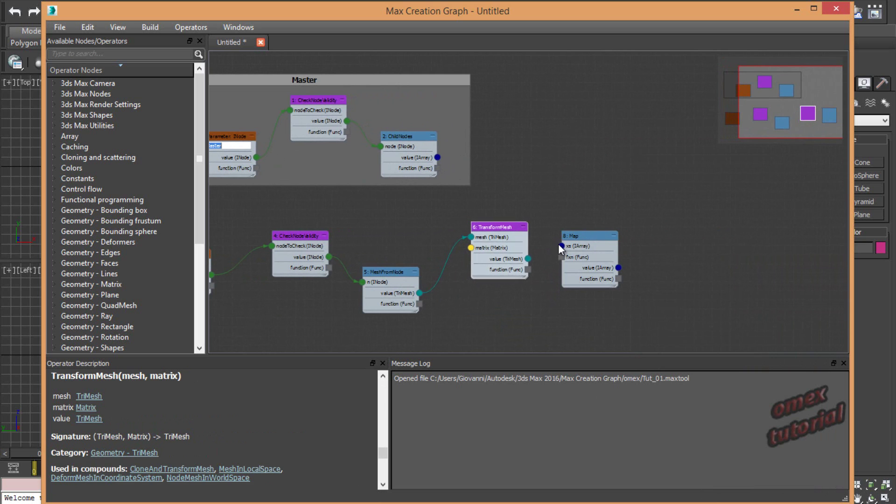
mouse_move(558, 236)
mouse_down()
mouse_move(507, 297)
mouse_move(421, 319)
mouse_up()
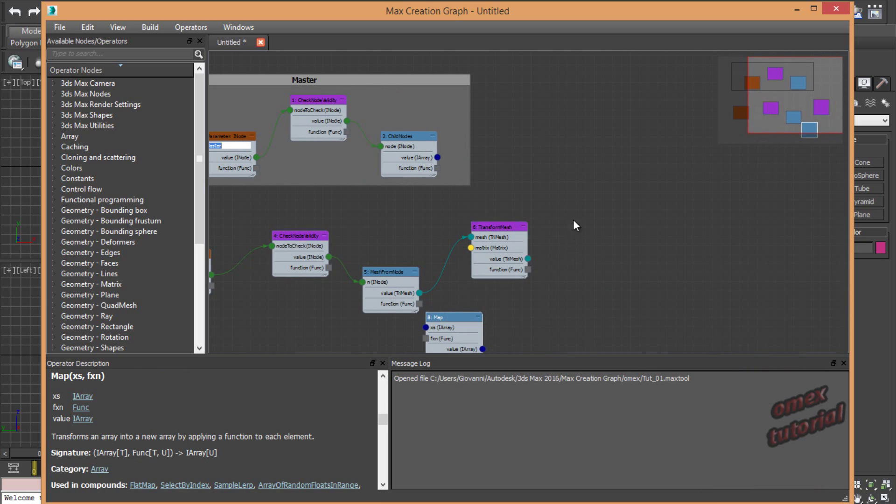
scroll(583, 196, down, 3)
scroll(490, 281, up, 2)
scroll(513, 270, up, 2)
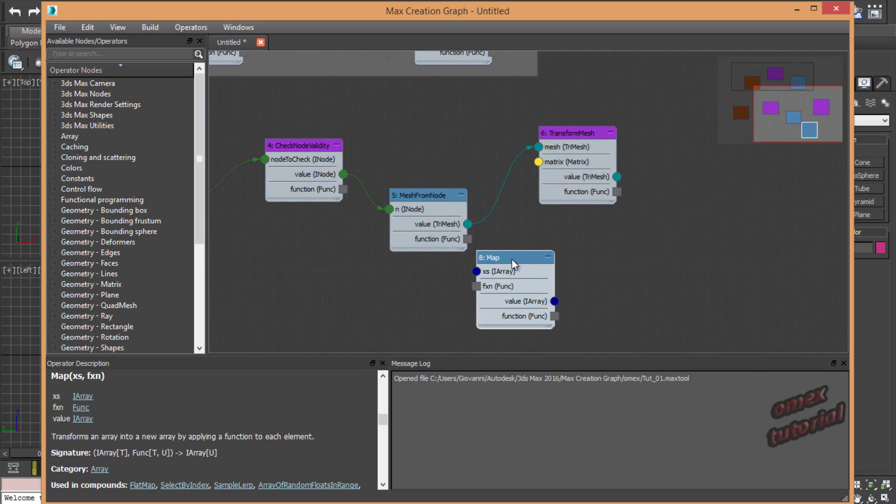
scroll(517, 242, down, 2)
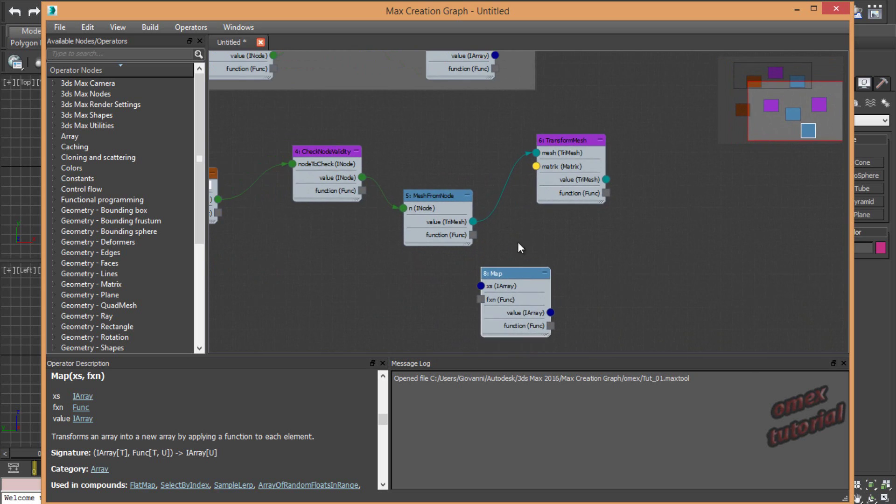
middle_drag(507, 274, 482, 271)
drag(458, 245, 468, 246)
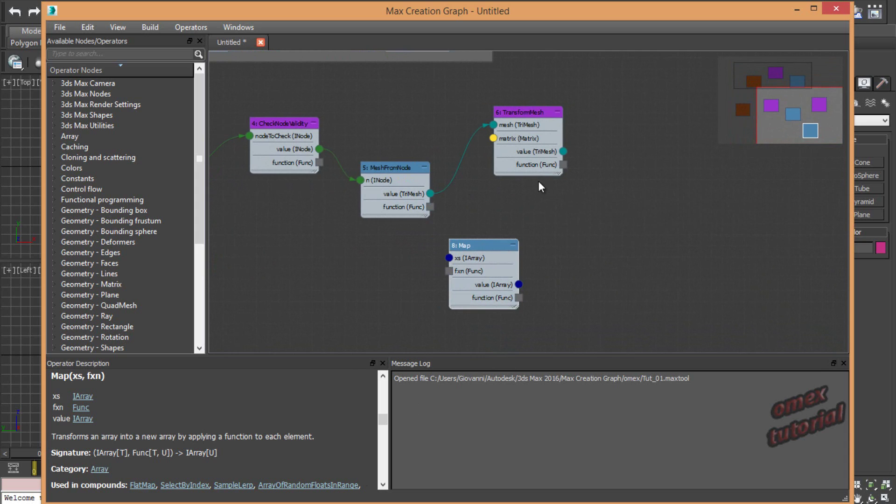
- Connect ChildNodes' IArray value output to Map's xs input
scroll(536, 267, down, 3)
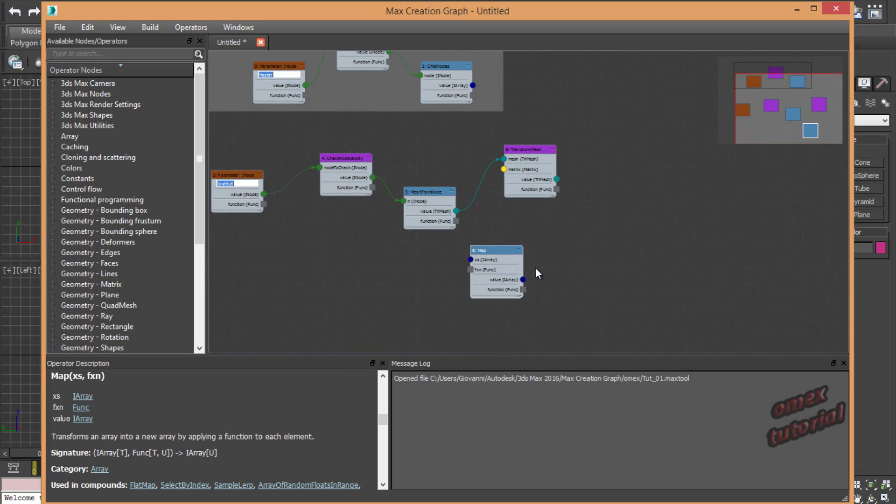
scroll(547, 157, up, 3)
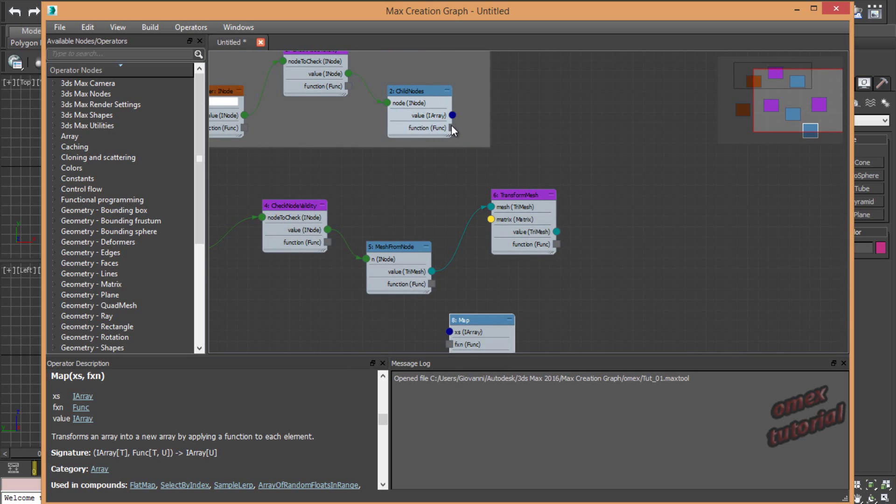
mouse_move(474, 320)
mouse_down()
mouse_move(540, 302)
mouse_move(562, 123)
mouse_up()
mouse_move(509, 204)
mouse_down()
mouse_move(559, 287)
mouse_move(553, 304)
mouse_up()
drag(550, 136, 554, 202)
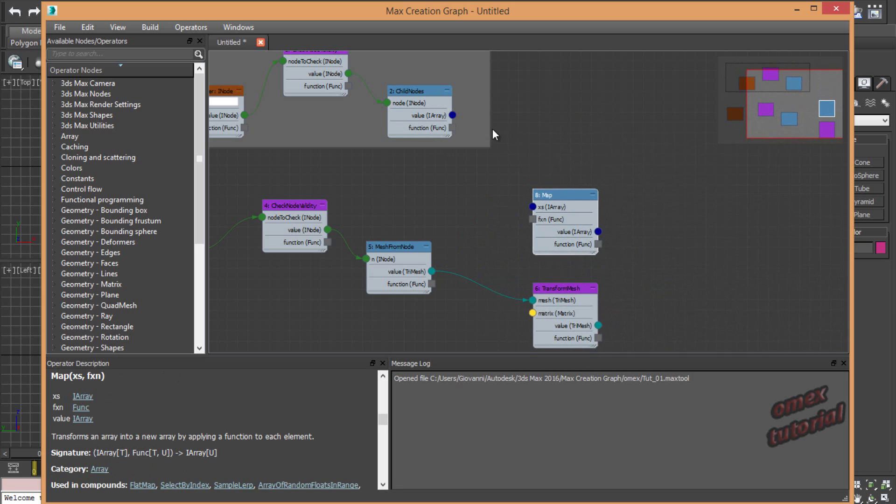
drag(452, 115, 533, 207)
- Connect TransformMesh's function output to Map's fxn input
drag(559, 290, 476, 293)
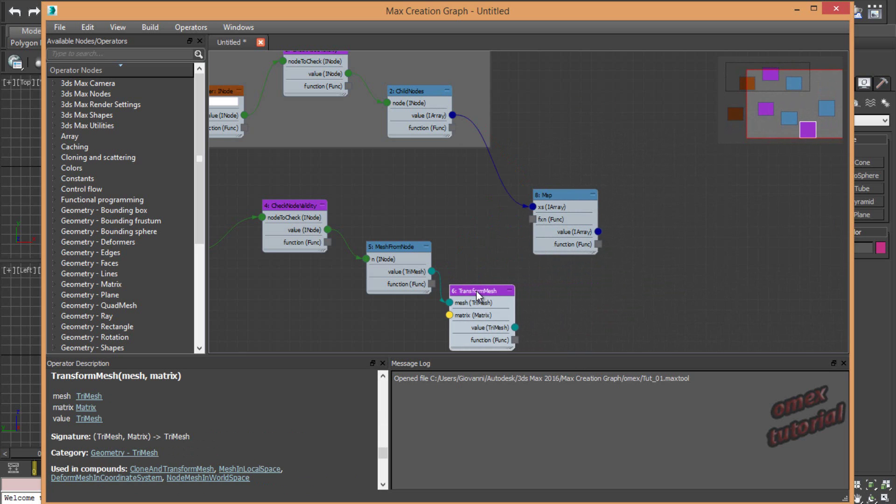
drag(560, 195, 591, 195)
drag(490, 292, 502, 282)
drag(525, 328, 564, 220)
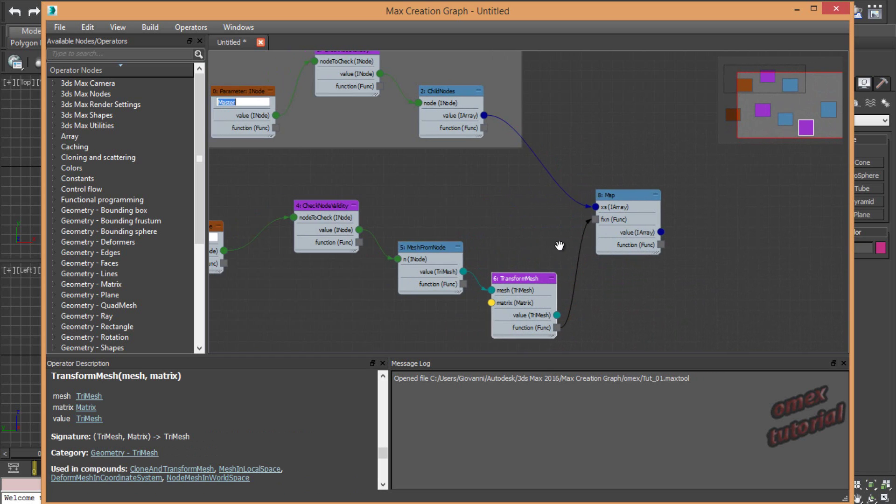
middle_drag(461, 222, 500, 222)
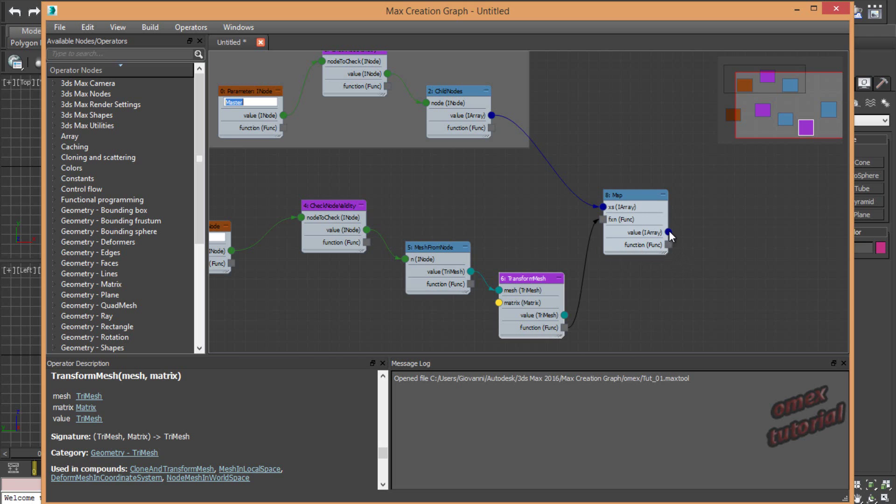
- Add a CombineAllMeshes node fed by Map's value output
drag(668, 232, 706, 212)
text(co)
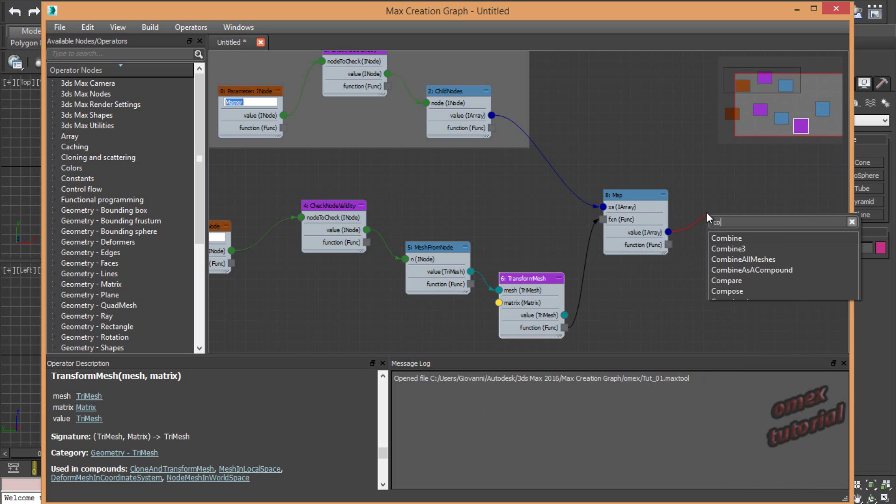
text(mbine)
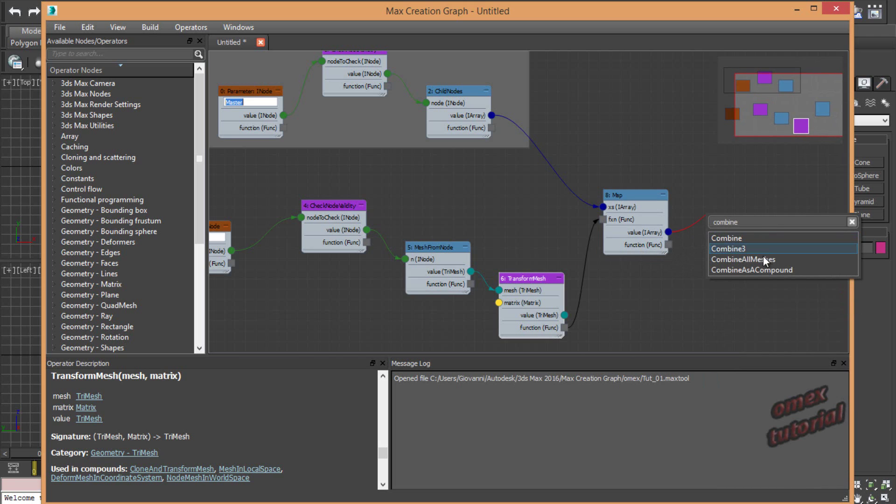
click(760, 259)
drag(693, 217, 746, 193)
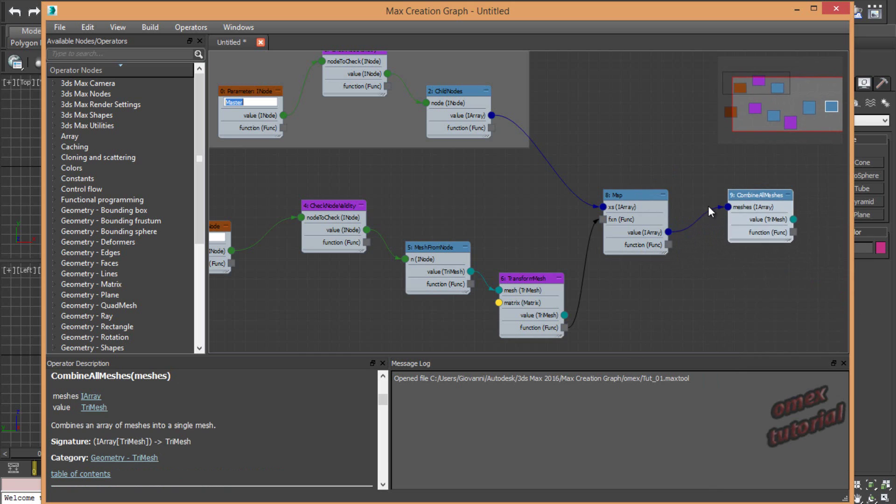
drag(638, 195, 627, 195)
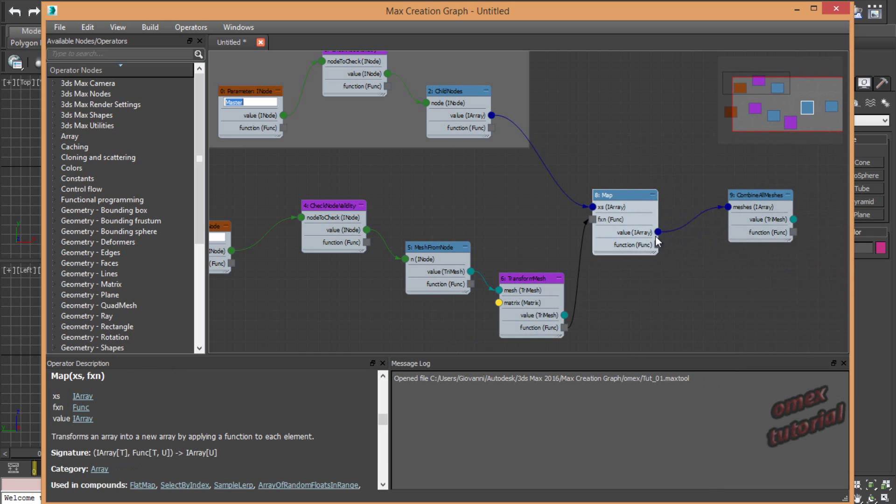
middle_drag(713, 258, 478, 260)
- Feed CombineAllMeshes' mesh into a new Output: geometry node
drag(558, 223, 617, 225)
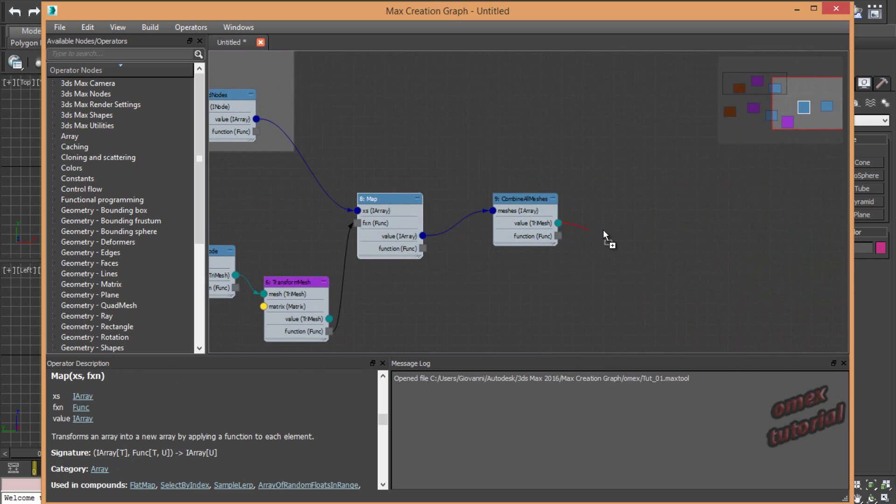
text(out)
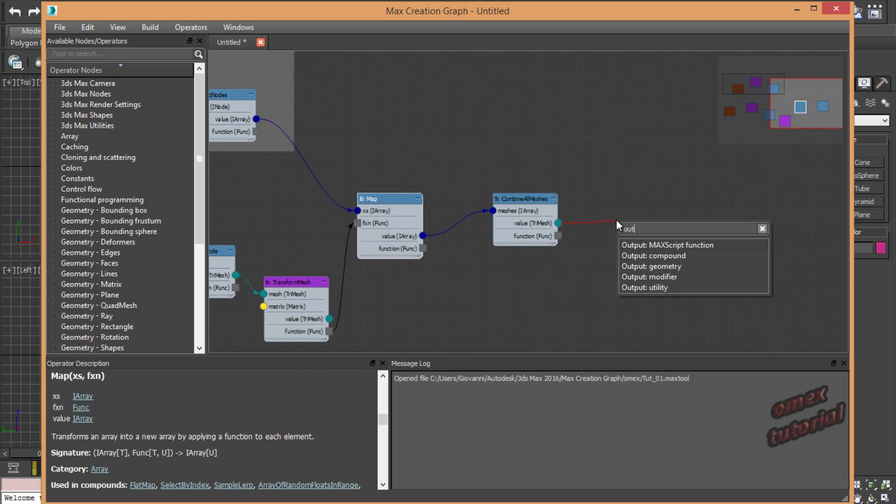
click(655, 266)
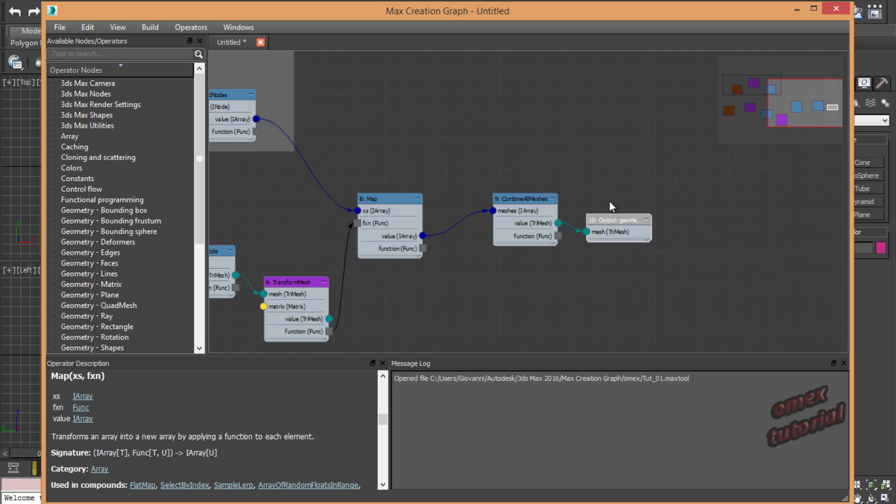
click(645, 225)
drag(645, 227, 645, 223)
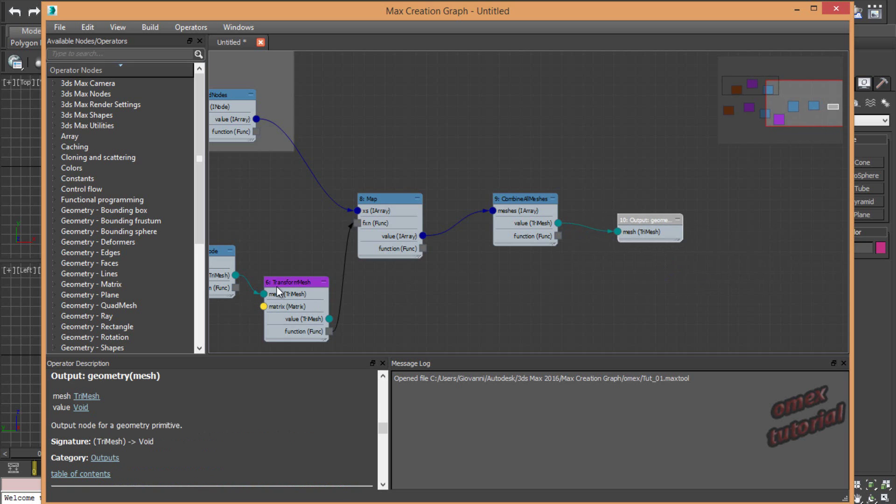
- Frame the graph and line up the lower Parameter, CheckNodeValidity and MeshFromNode nodes
drag(313, 283, 334, 284)
key(z)
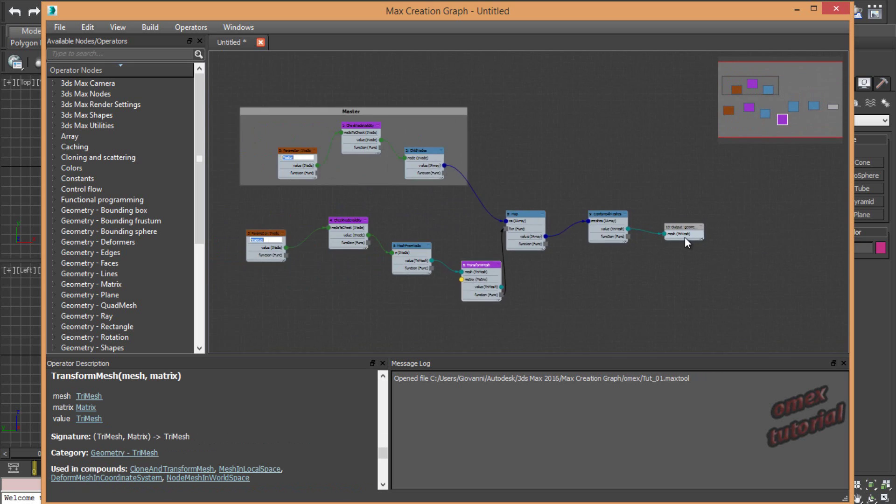
drag(344, 237, 344, 246)
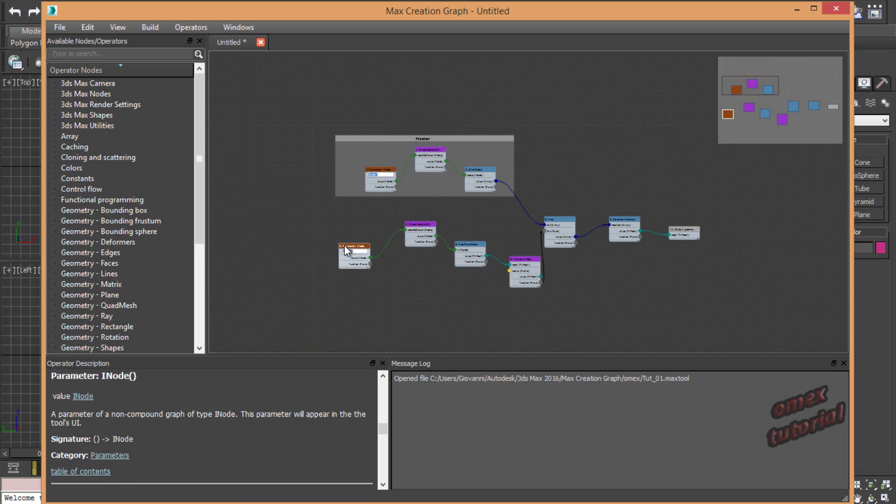
drag(425, 225, 403, 219)
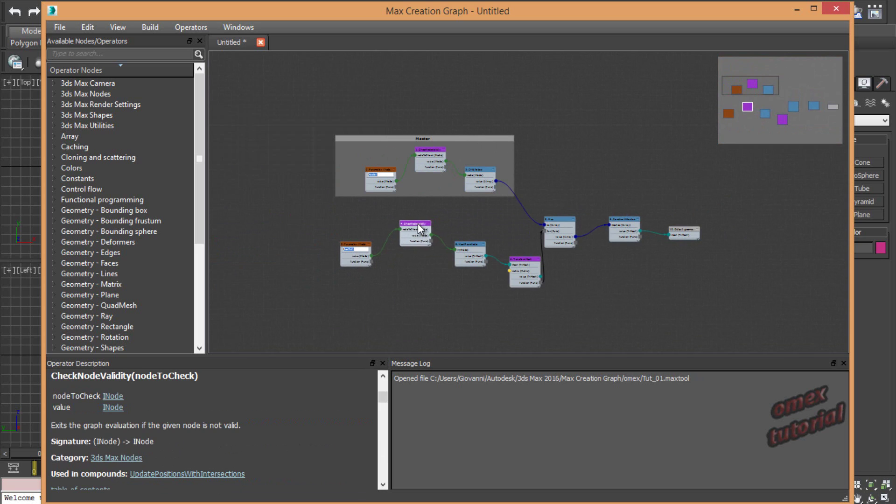
drag(461, 243, 431, 220)
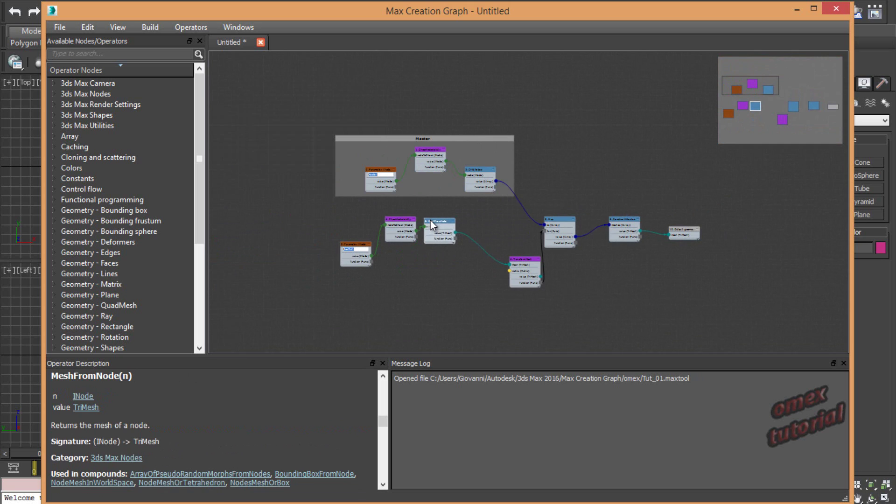
click(519, 261)
- Align TransformMesh, Map, CombineAllMeshes and Output: geometry into the same row
drag(516, 258, 480, 219)
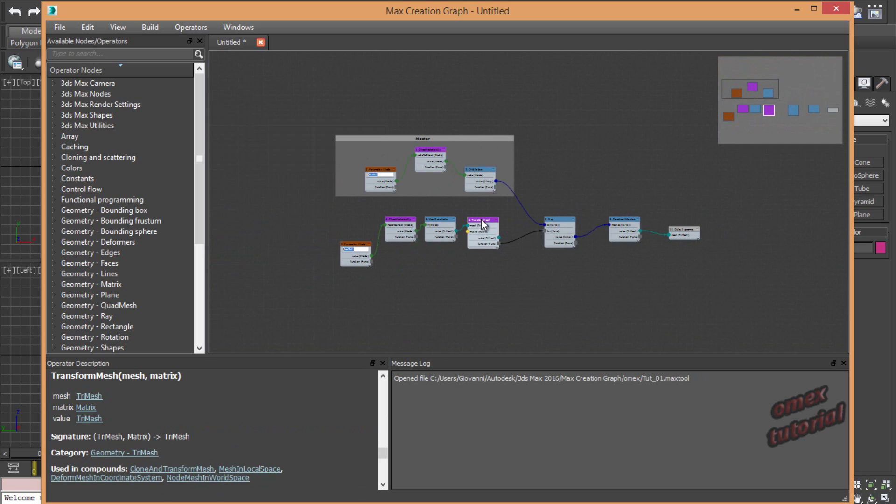
click(541, 221)
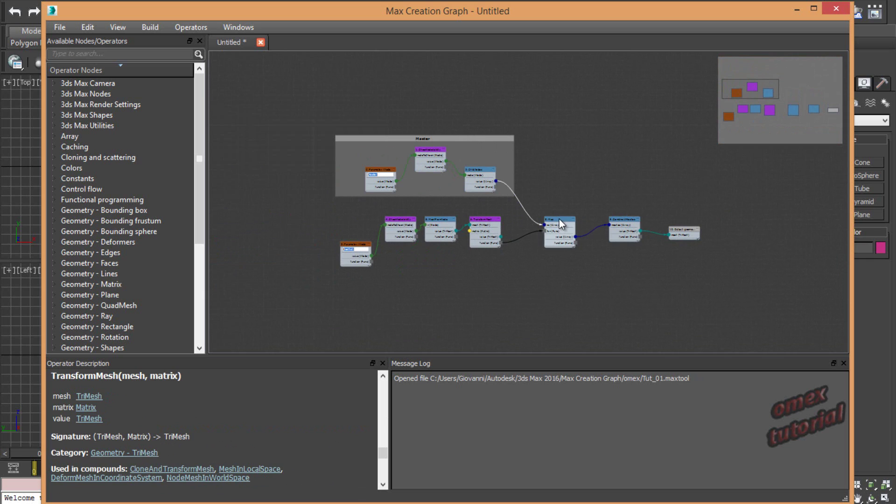
drag(559, 220, 534, 219)
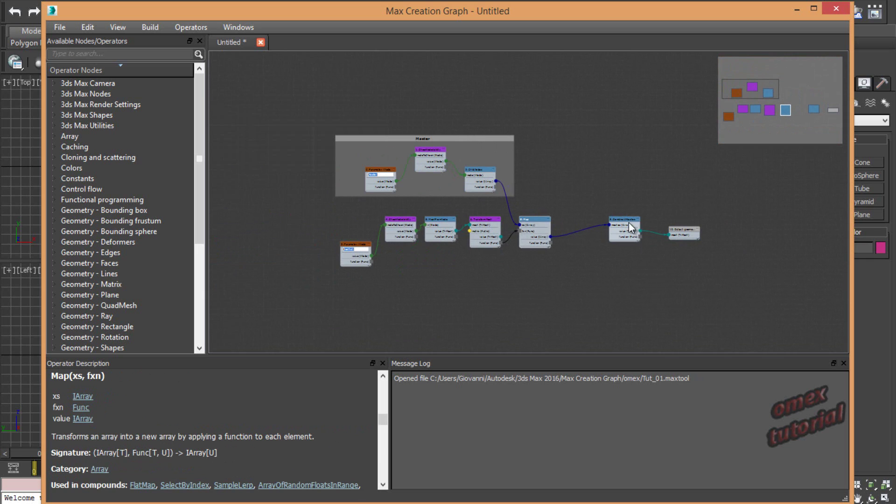
drag(628, 222, 579, 221)
click(685, 228)
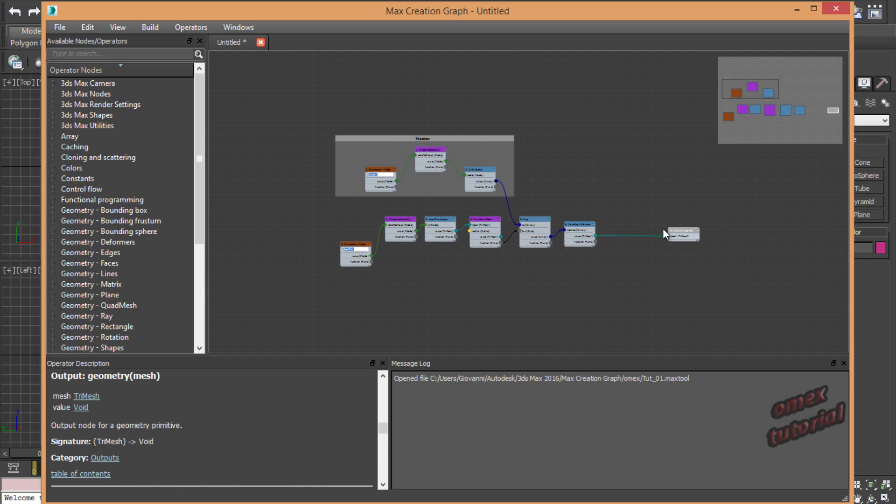
drag(663, 228, 623, 225)
scroll(379, 273, up, 2)
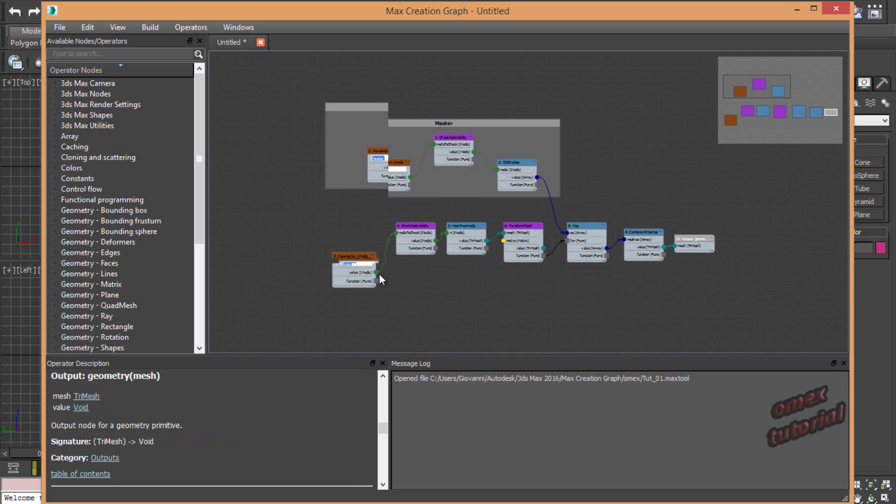
drag(346, 255, 343, 217)
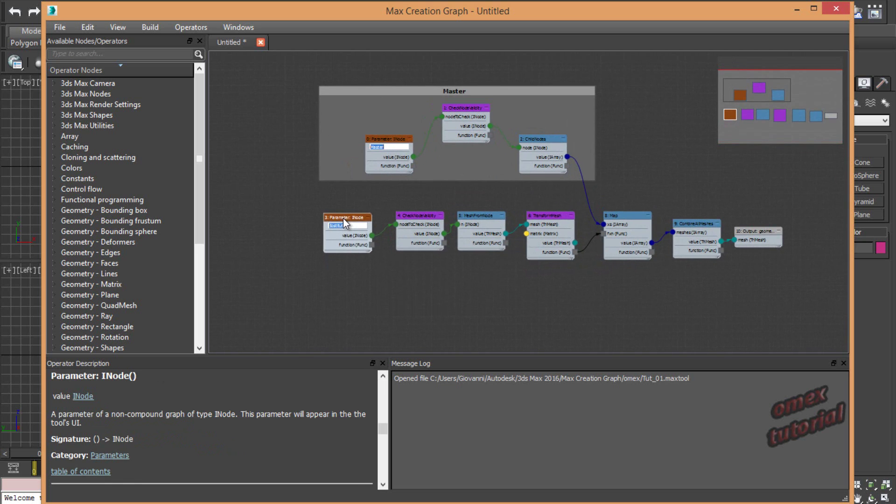
- Feed TransformMesh's matrix input from a new WorldTransform node placed below MeshFromNode
middle_drag(684, 255, 629, 256)
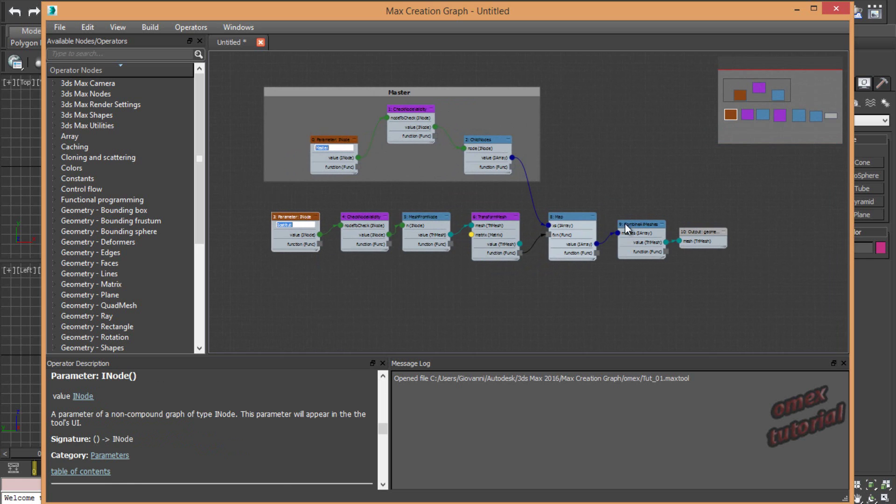
scroll(498, 237, up, 1)
scroll(496, 238, up, 1)
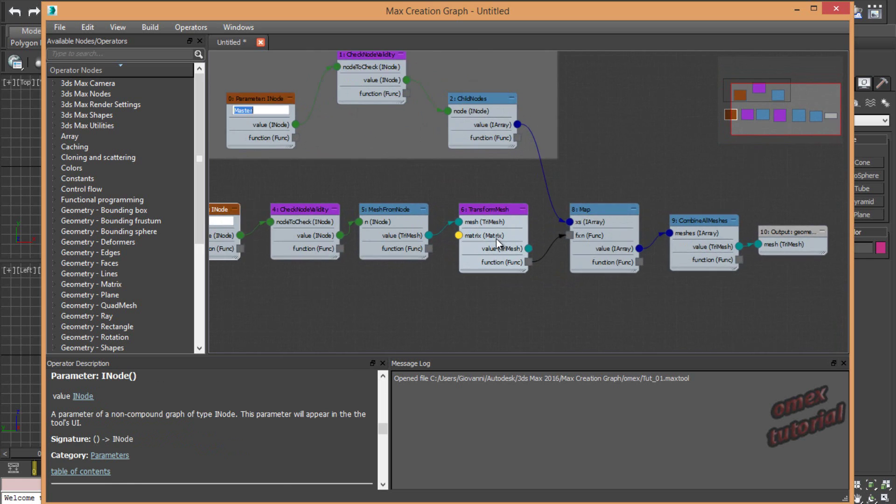
scroll(485, 238, up, 2)
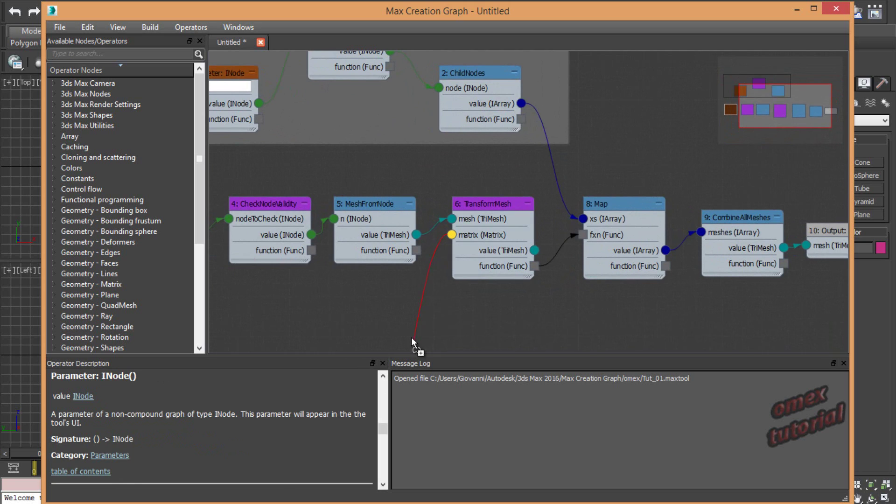
drag(453, 234, 413, 317)
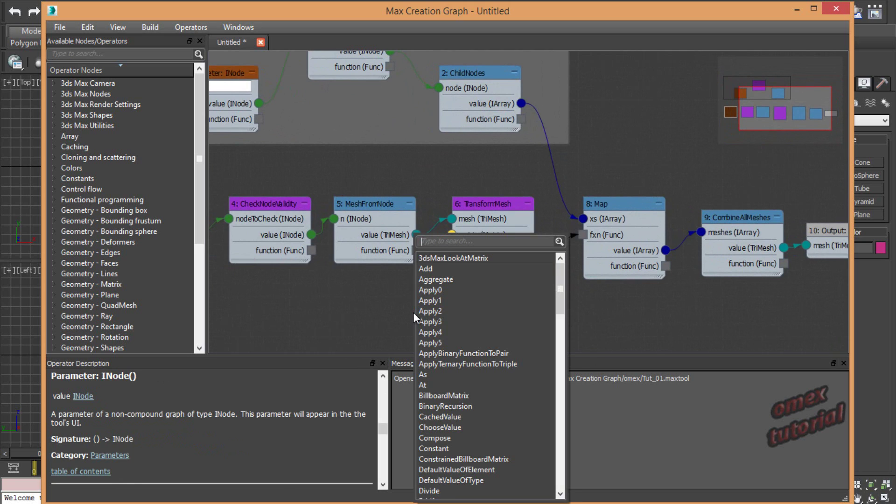
text(world)
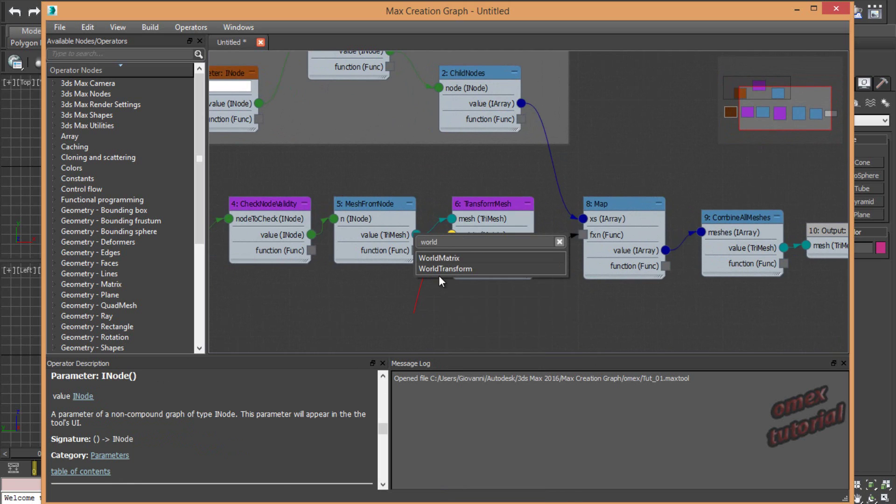
click(443, 269)
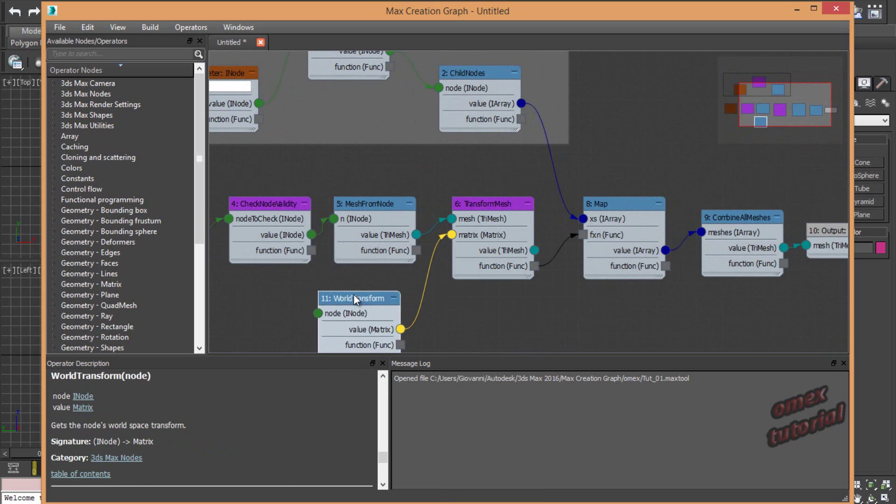
mouse_move(414, 305)
mouse_down()
mouse_move(348, 294)
mouse_move(384, 273)
mouse_up()
scroll(444, 234, down, 1)
scroll(444, 234, down, 2)
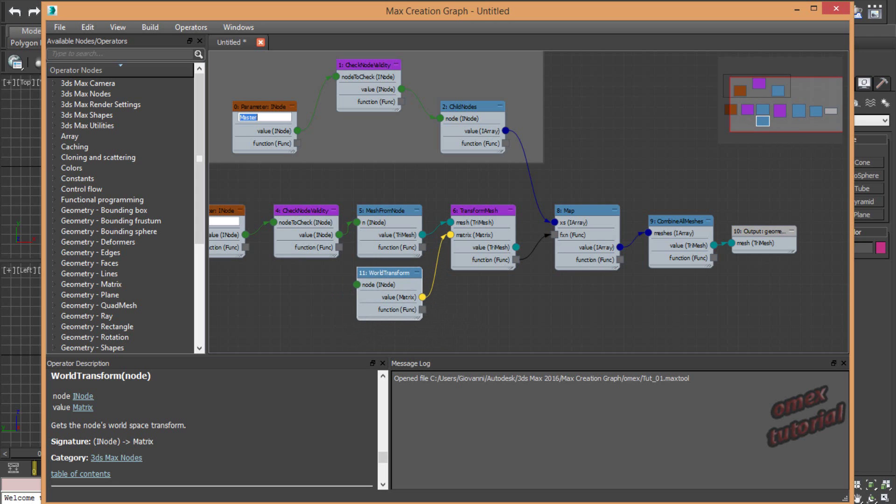
scroll(575, 240, down, 1)
scroll(576, 240, down, 2)
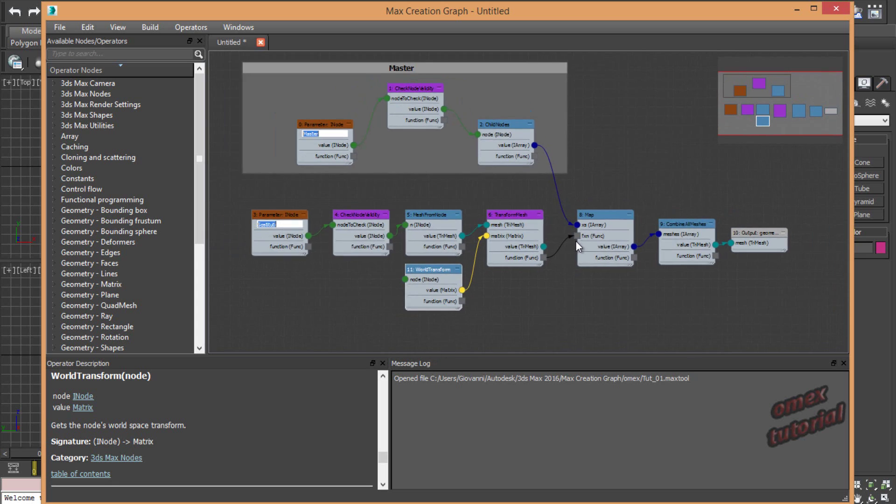
- Create a group node and stretch it around the whole lower row of nodes
right_click(602, 291)
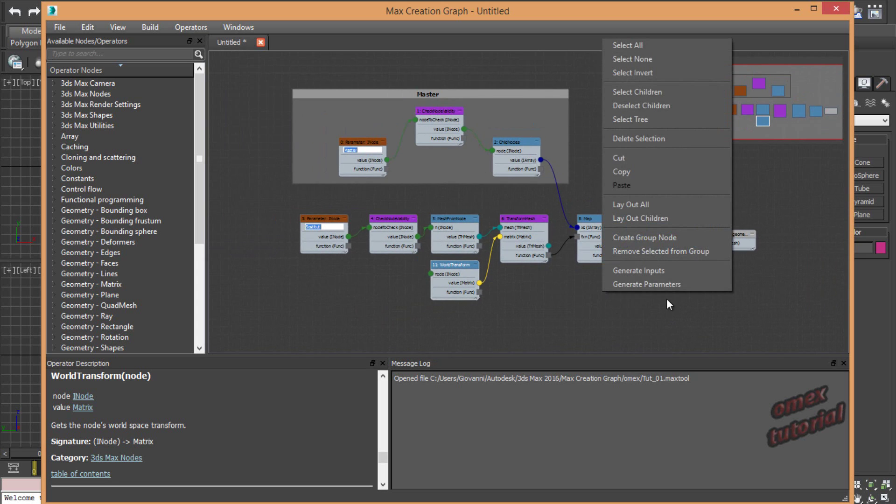
click(679, 239)
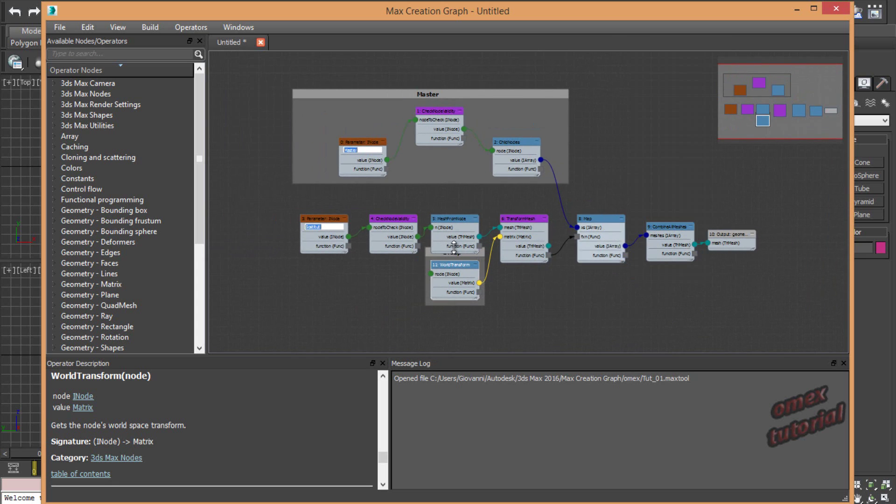
drag(426, 305, 294, 330)
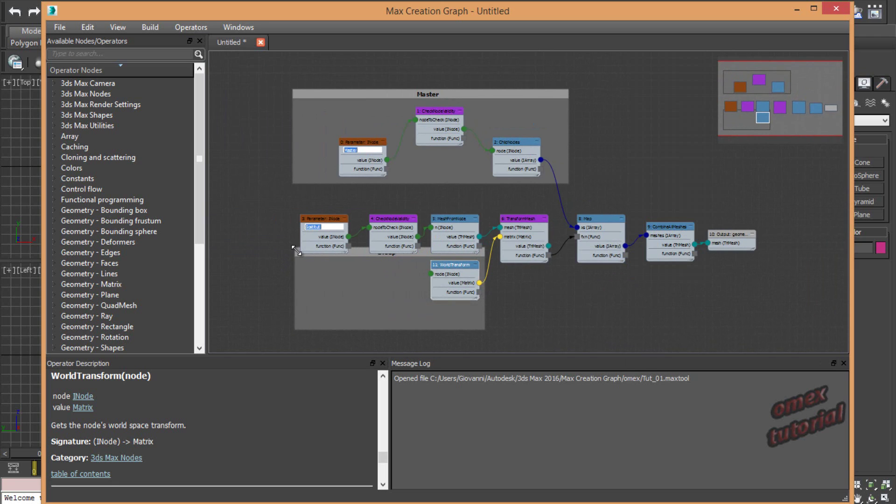
drag(296, 249, 290, 197)
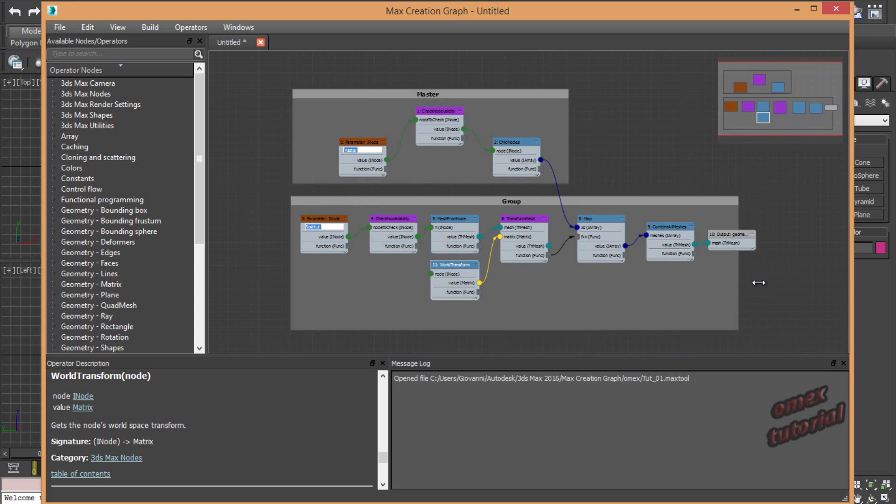
drag(532, 299, 768, 282)
- Rename the new group to 'Sostituti'
click(534, 202)
double_click(534, 202)
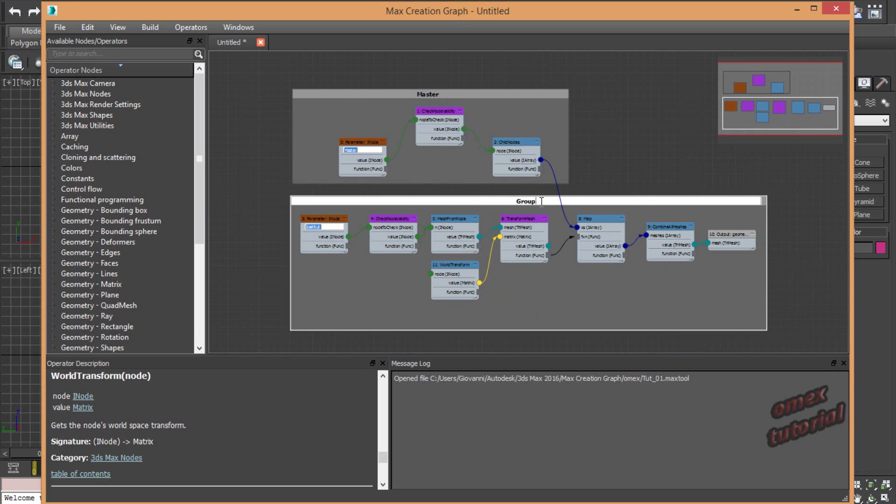
text(S)
text(ostitu)
text(ti)
key(Return)
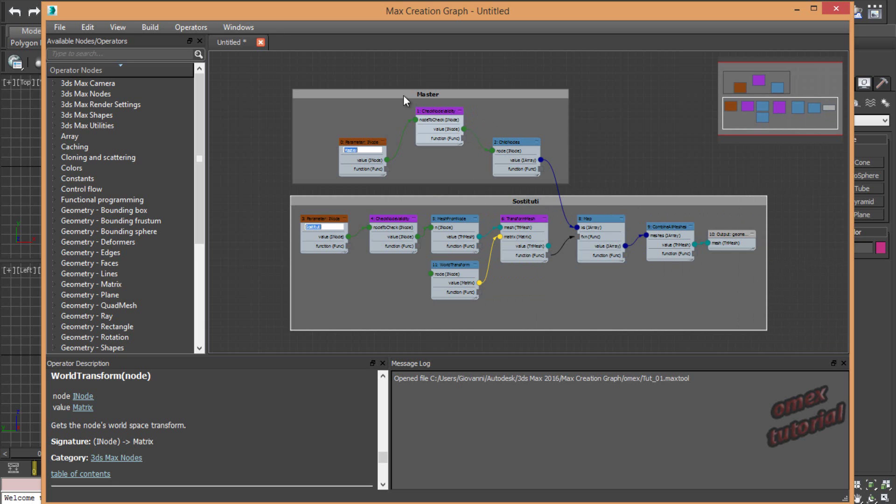
- Zoom and pan the graph until both the Master and Sostituti groups are framed
scroll(449, 247, up, 2)
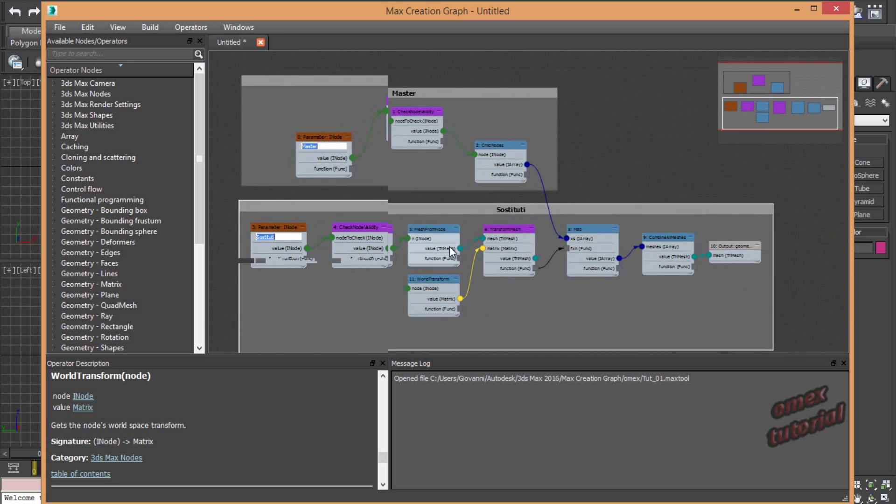
scroll(452, 247, up, 2)
scroll(434, 280, up, 1)
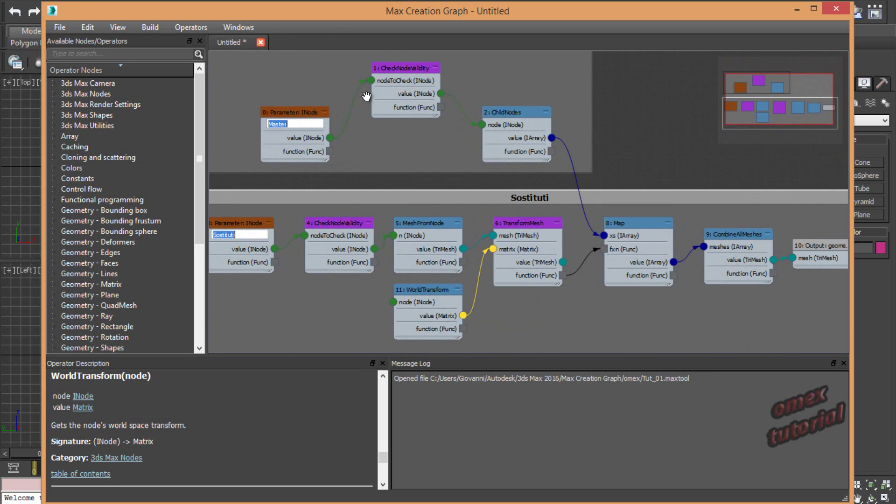
mouse_move(343, 69)
middle_down()
mouse_move(390, 133)
mouse_move(387, 105)
middle_up()
scroll(387, 104, down, 1)
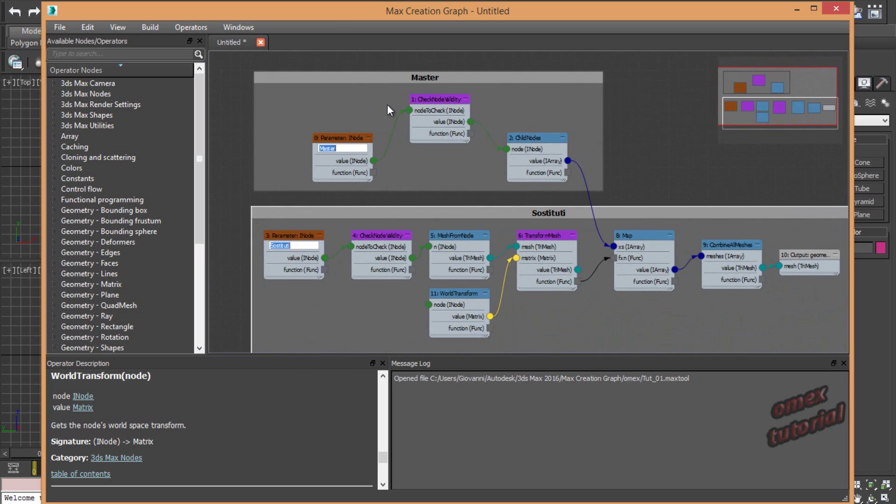
scroll(387, 104, down, 1)
scroll(390, 105, down, 1)
middle_drag(480, 176, 446, 174)
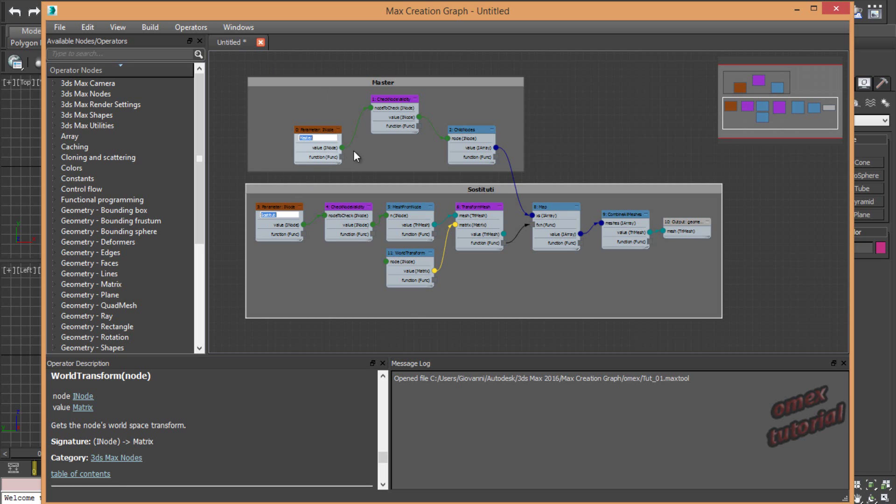
middle_drag(357, 145, 368, 149)
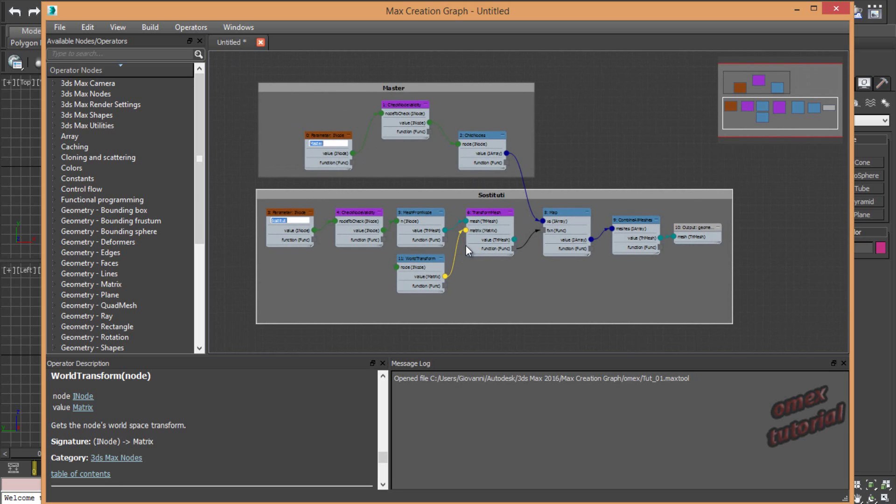
middle_drag(432, 237, 438, 240)
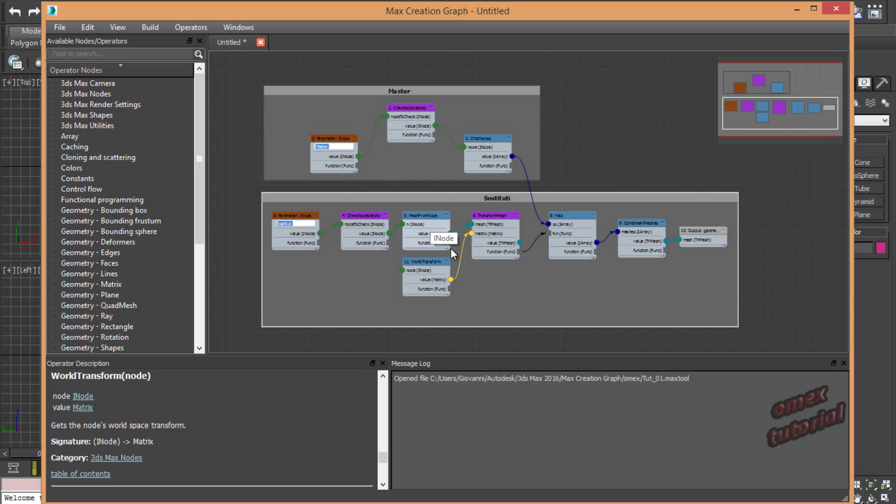
- Save the graph as a new tool file named Master_Sub.maxtool
click(63, 29)
click(85, 87)
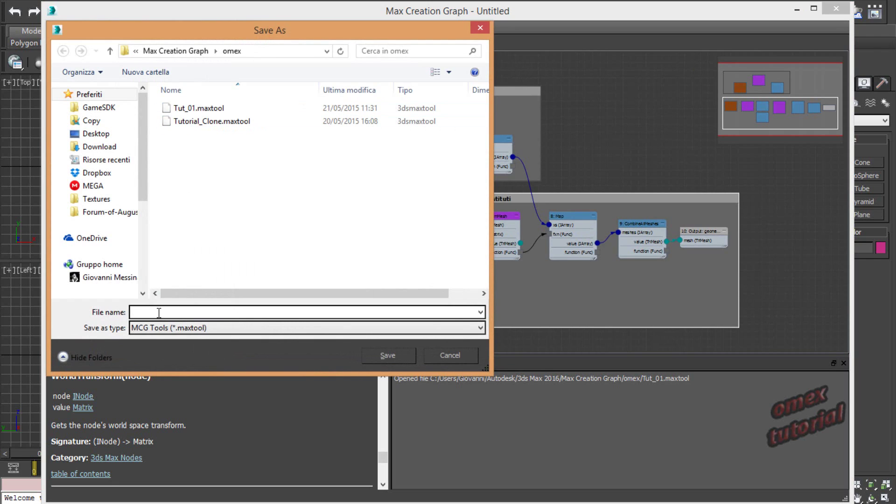
text(S)
key(BackSpace)
text(Master)
text(_)
text(pu)
text(b)
click(383, 356)
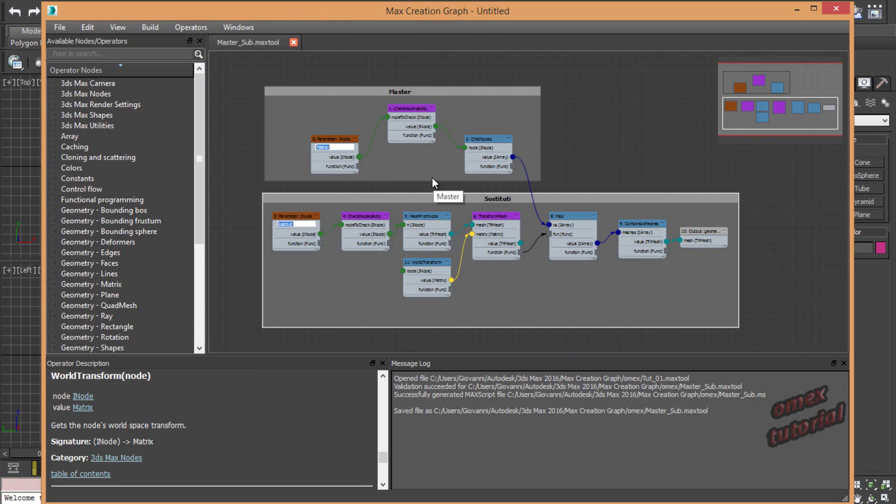
- Evaluate the graph and check the success message in the log
click(154, 27)
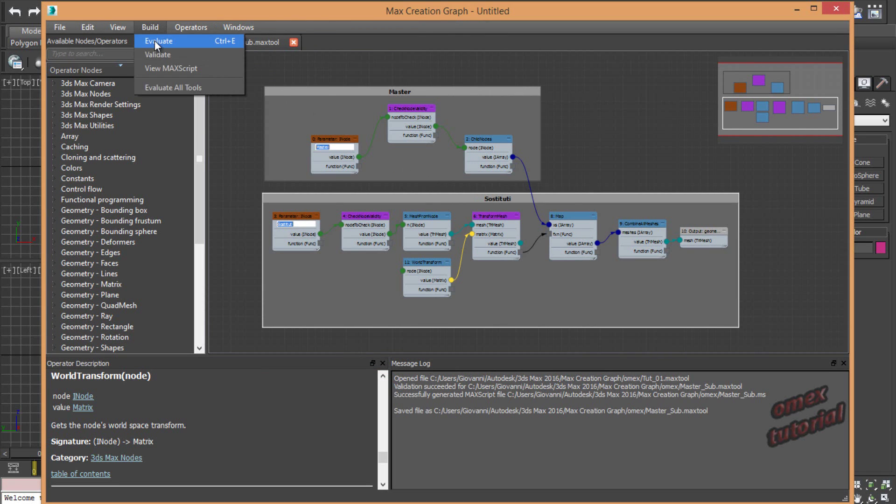
click(155, 41)
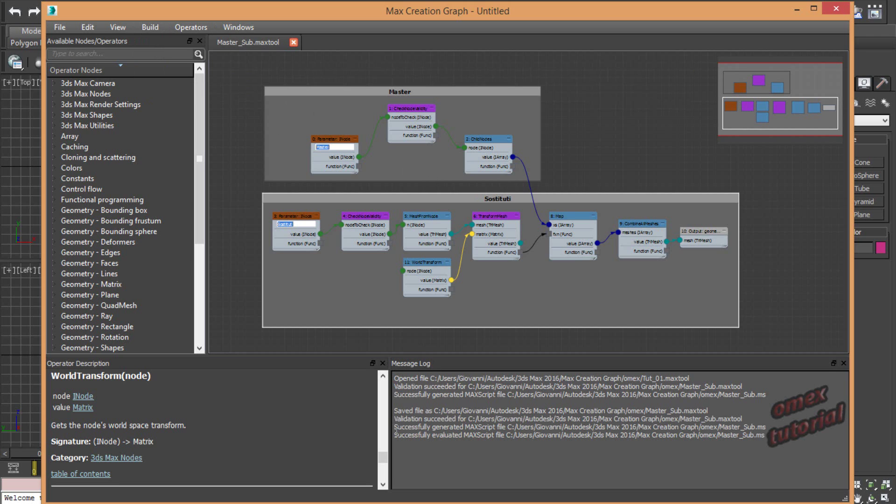
drag(396, 434, 765, 435)
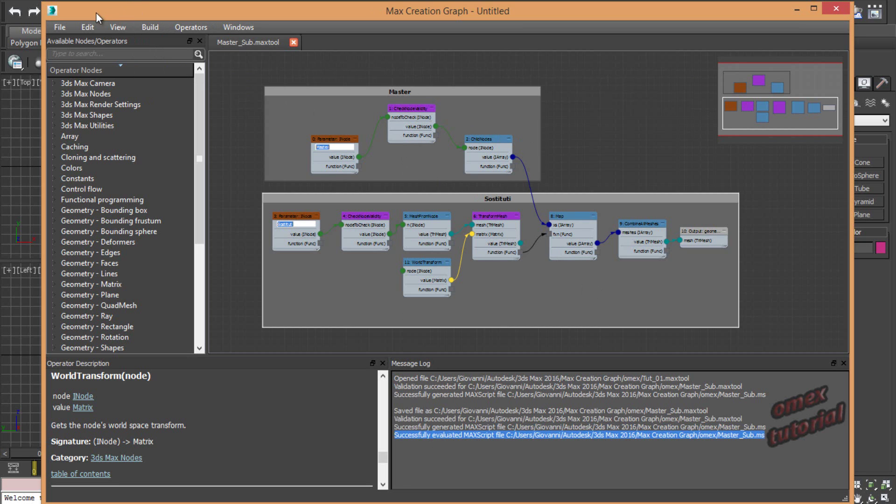
click(95, 27)
- In Graph Properties, enter the author's name and company Renderdesign
click(124, 177)
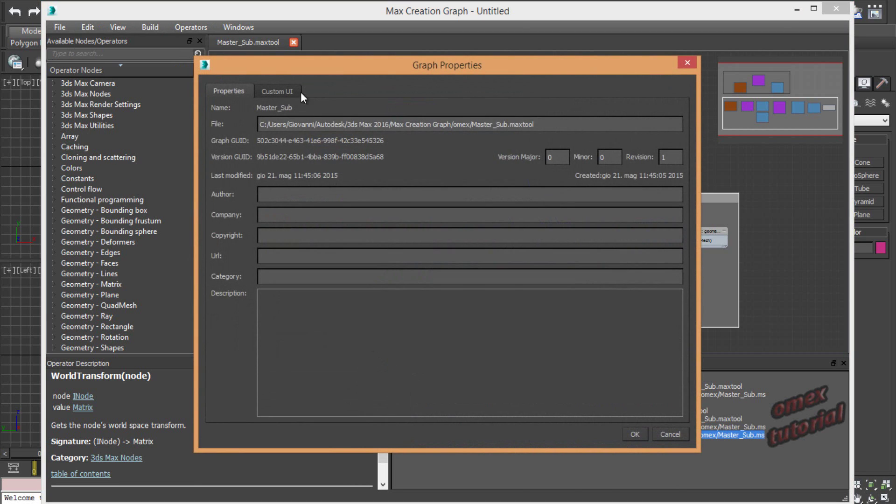
drag(320, 65, 308, 86)
click(272, 214)
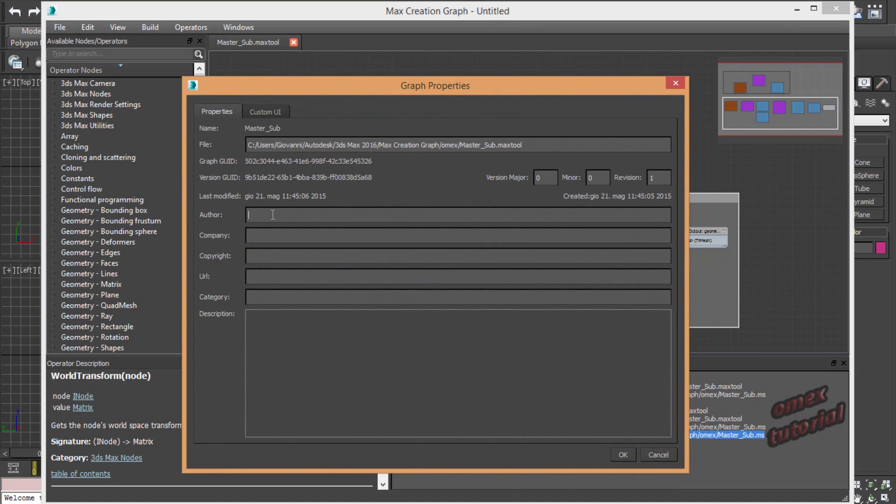
text(giov)
text(anni messin)
text(a)
click(298, 236)
text(Ren)
text(derdesign)
- Add the Renderdesign 2015 copyright, set category Omex Software, and start the description
text(enderdesi)
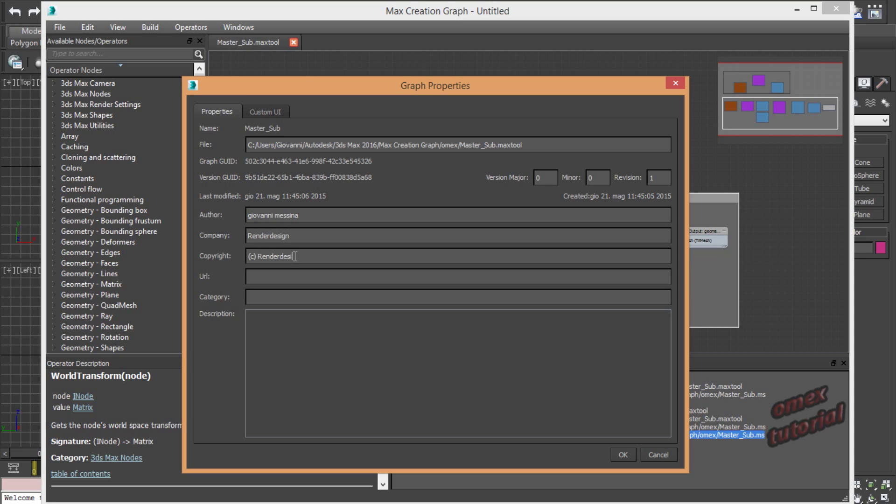
text(gn 201)
text(5)
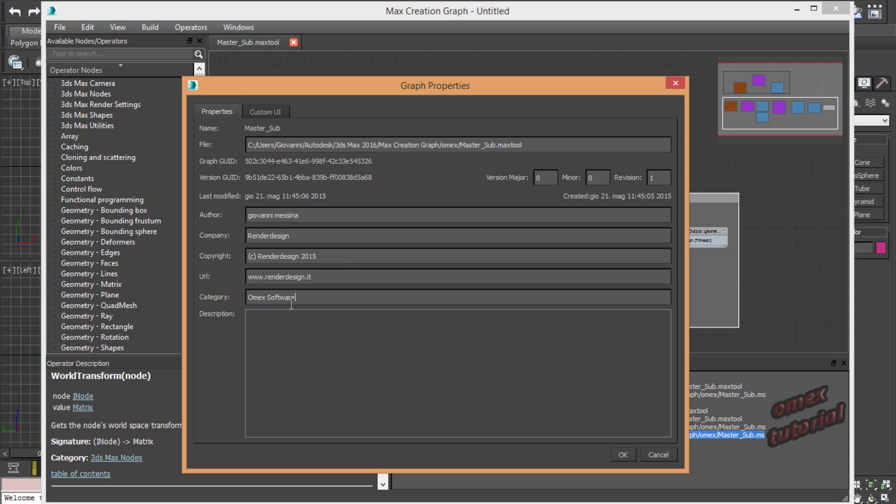
triple_click(291, 297)
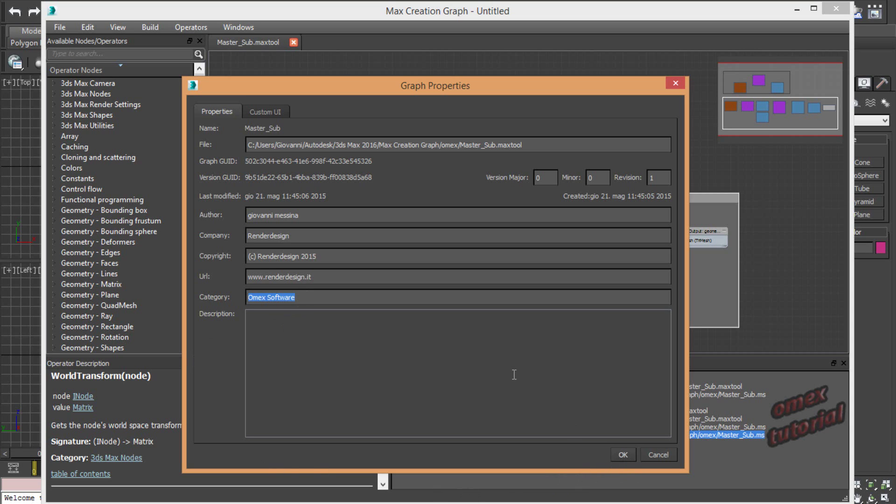
click(304, 298)
text(Software per sostituire una serie di oggetti!)
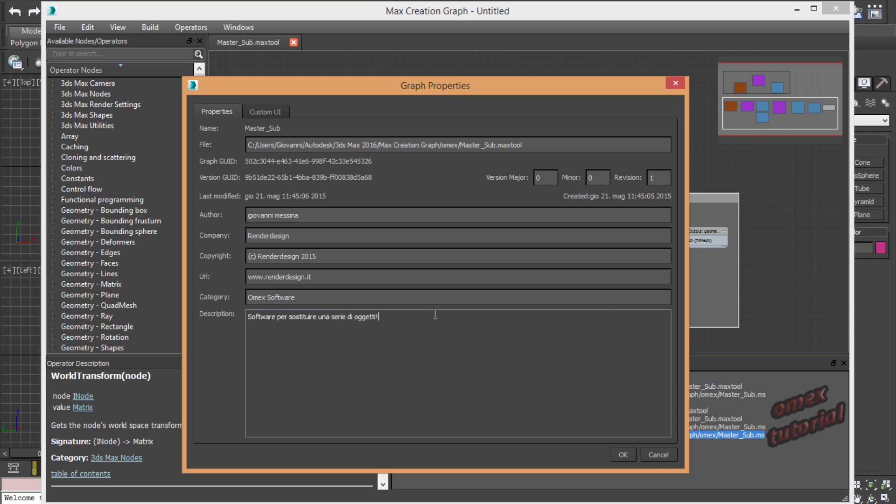
- Apply the graph properties, then rebuild and save the Master_Sub tool
click(624, 455)
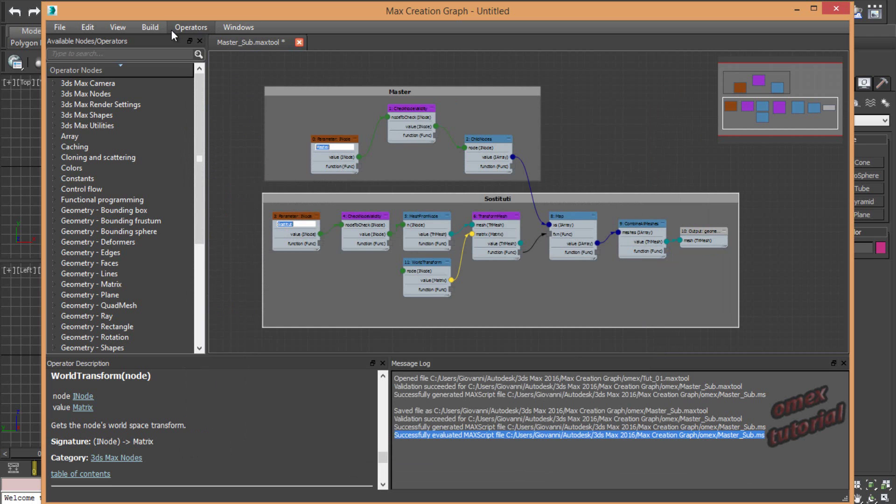
click(151, 28)
click(420, 292)
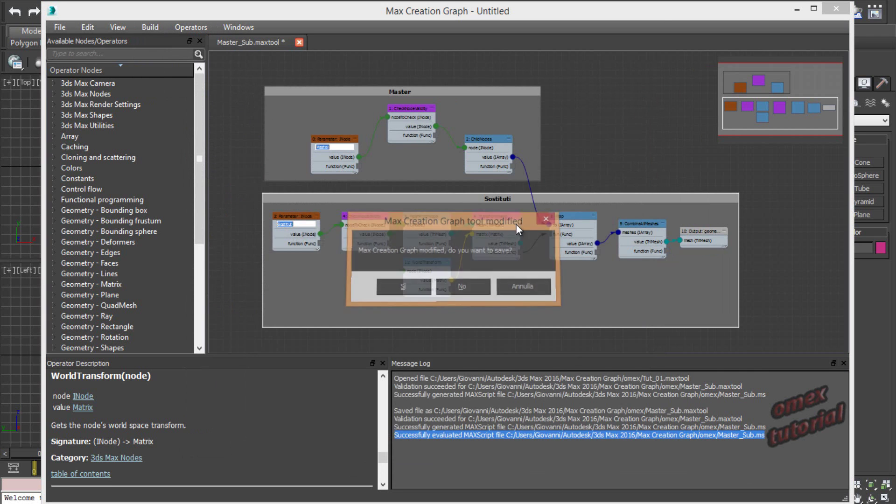
- Minimize the graph editor and switch the Create panel to Standard Primitives
drag(656, 25, 713, 58)
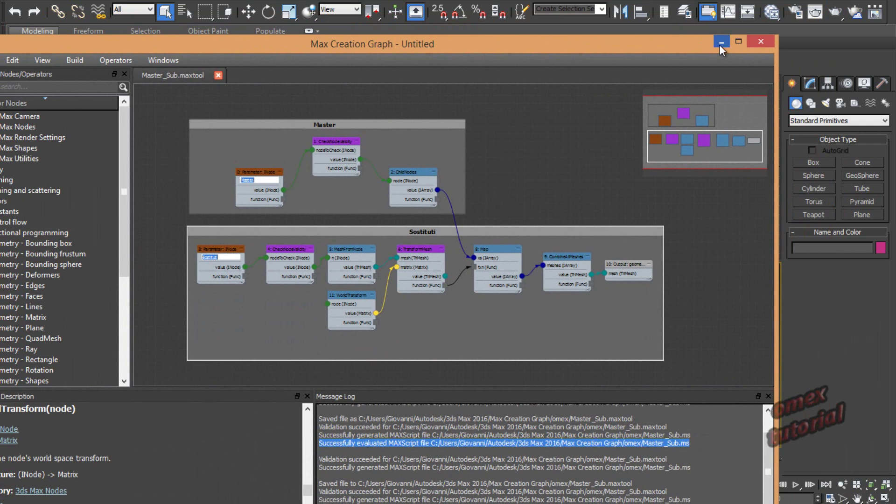
click(720, 44)
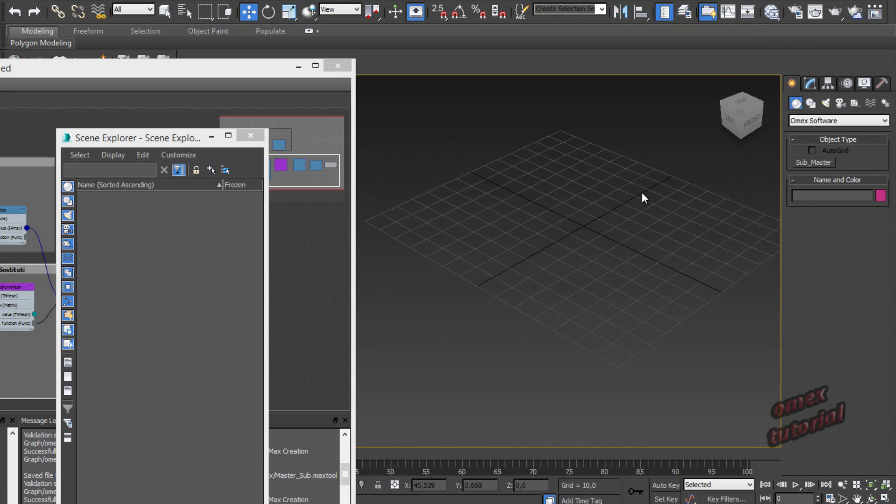
click(810, 121)
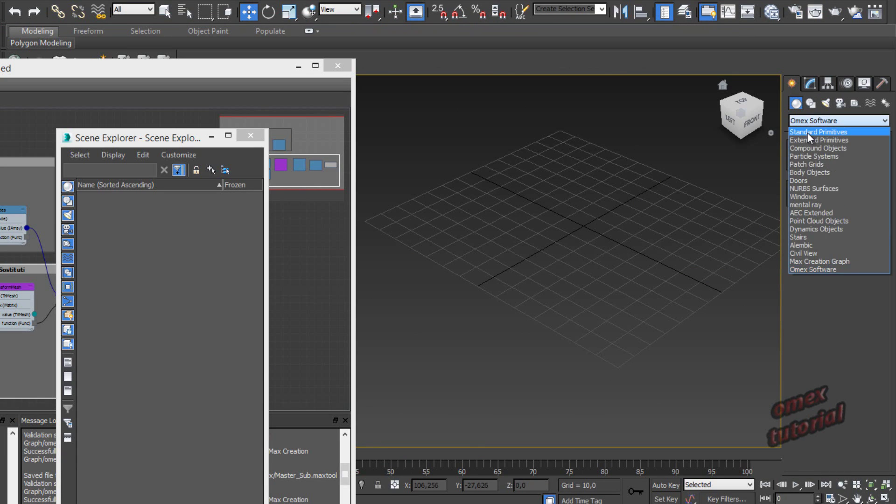
click(810, 132)
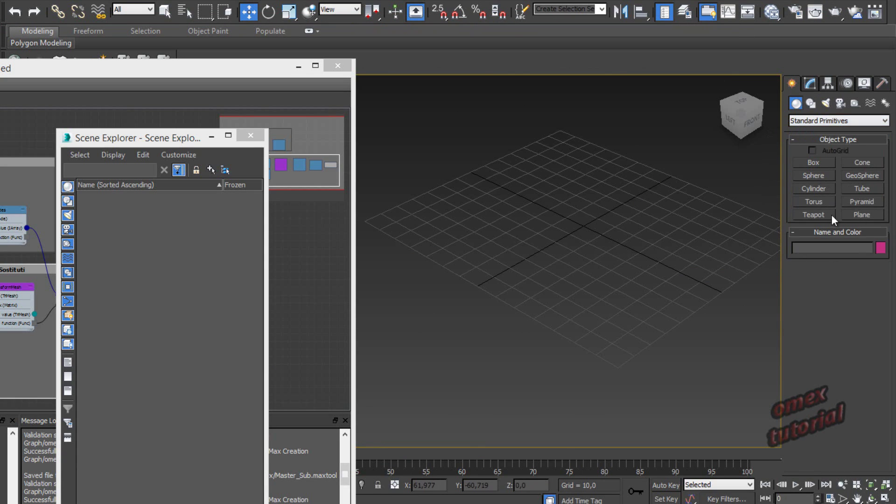
- Create a teapot at the grid centre
click(864, 215)
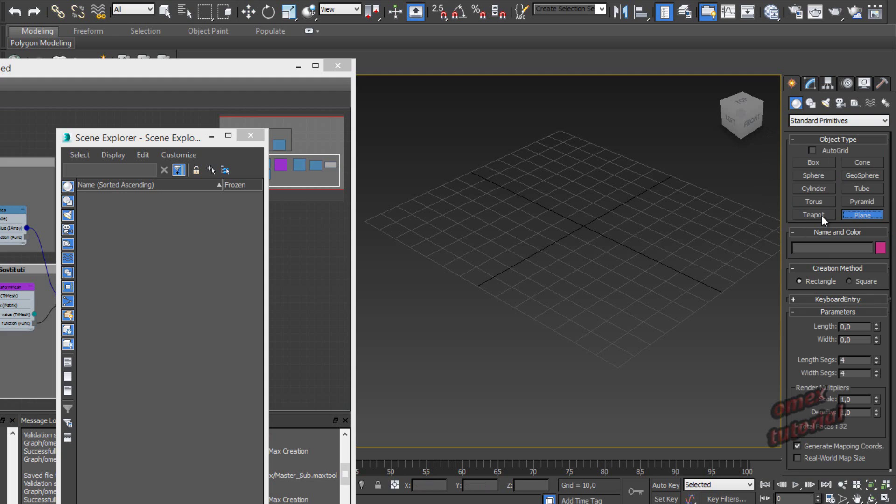
click(822, 215)
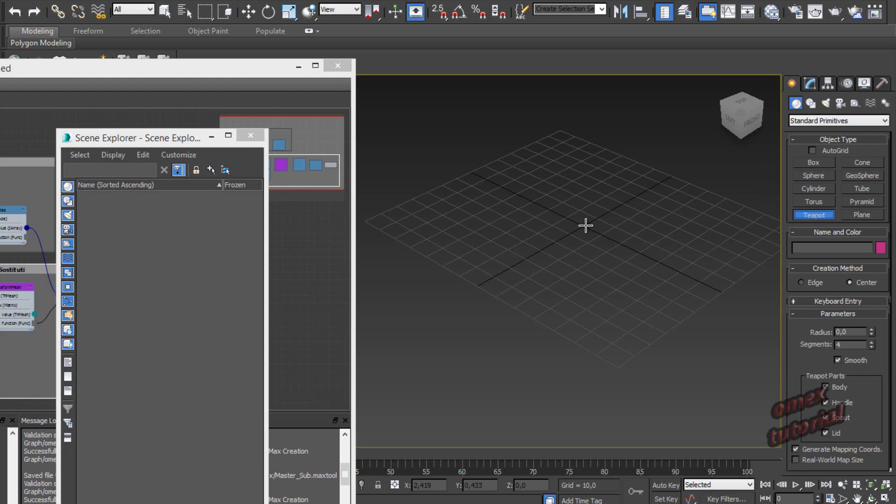
drag(592, 221, 602, 234)
mouse_move(609, 259)
middle_down()
mouse_move(568, 306)
mouse_move(562, 287)
middle_up()
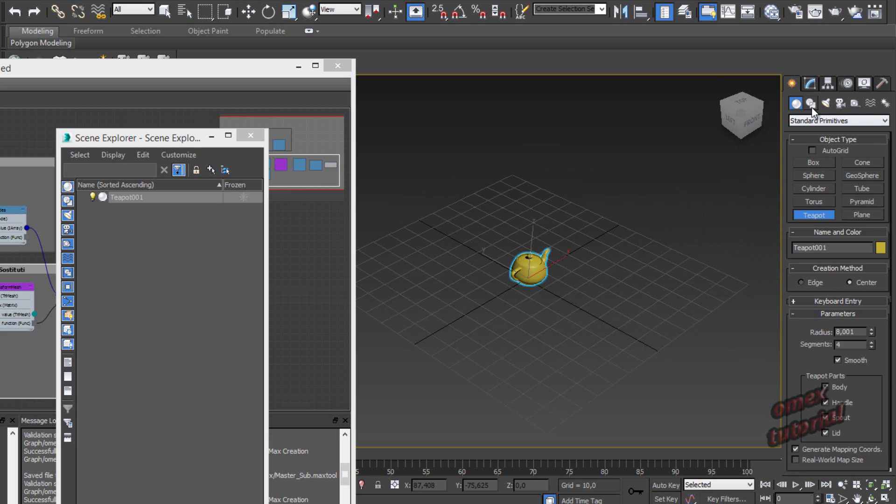
- Place eight point helpers, Point001 to Point008, in a ring around the teapot
click(854, 102)
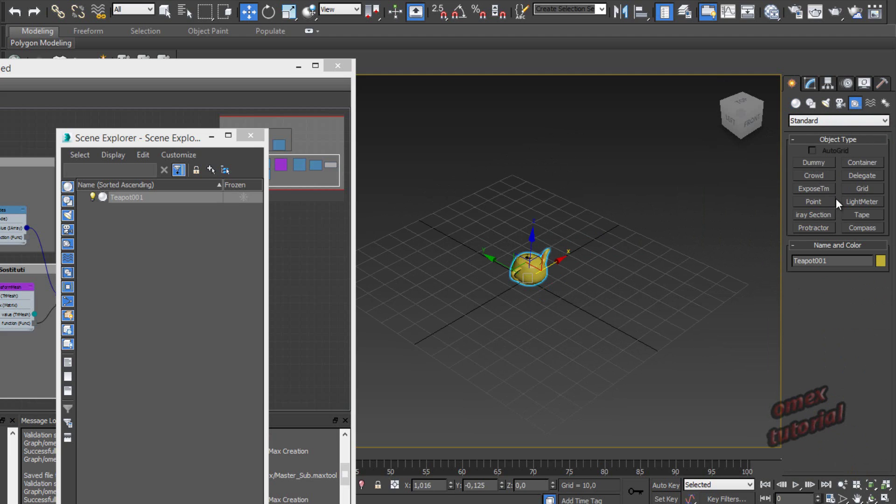
click(814, 201)
click(512, 205)
click(581, 231)
click(643, 278)
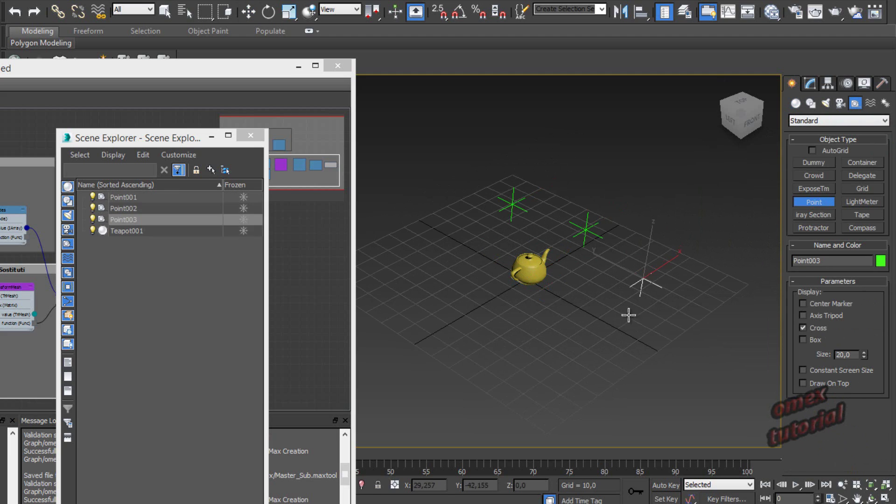
click(613, 342)
click(529, 363)
click(441, 319)
click(412, 262)
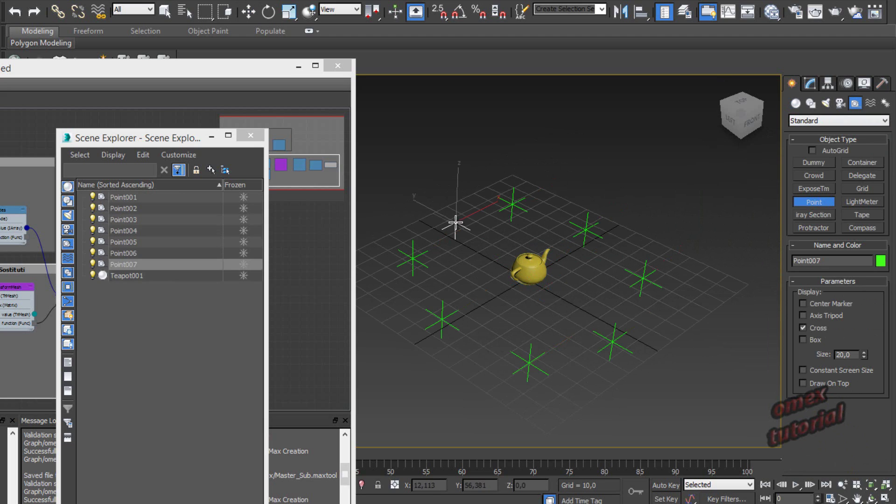
click(456, 228)
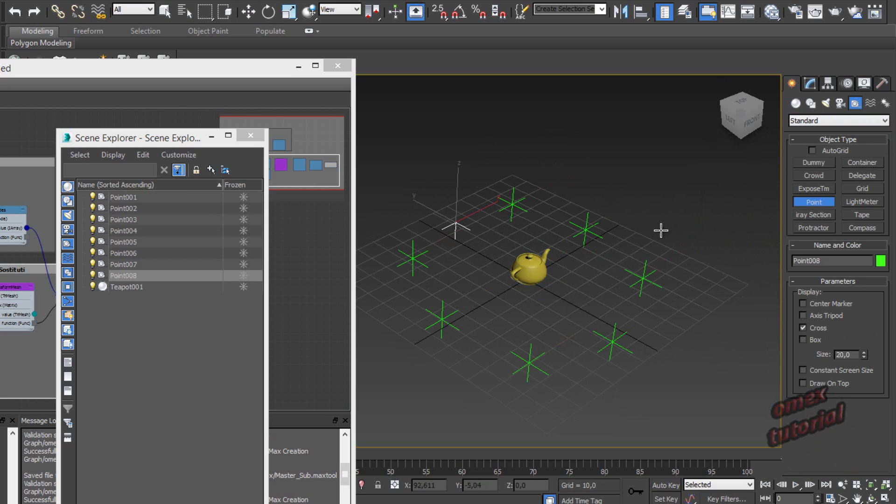
- Select the Point001 helper
click(164, 12)
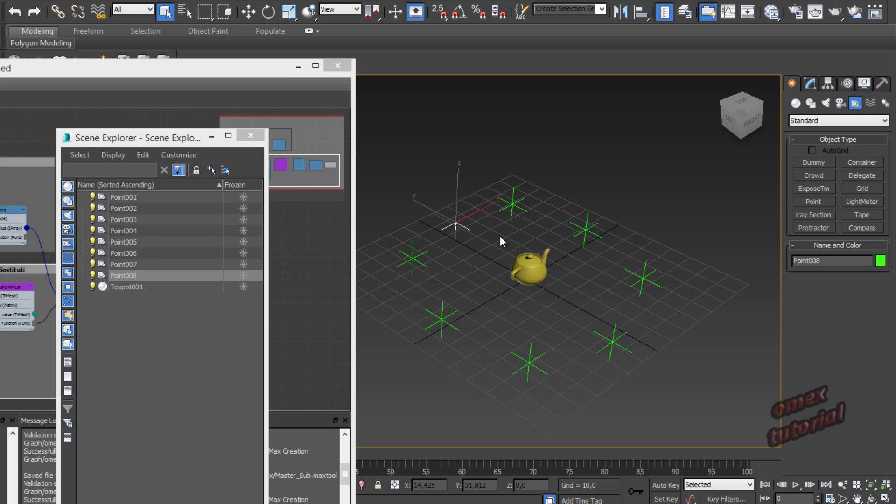
click(512, 204)
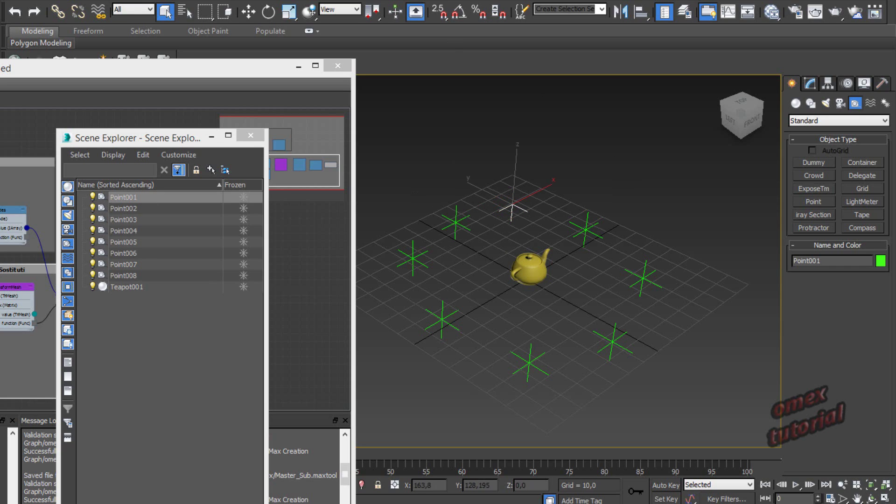
click(288, 12)
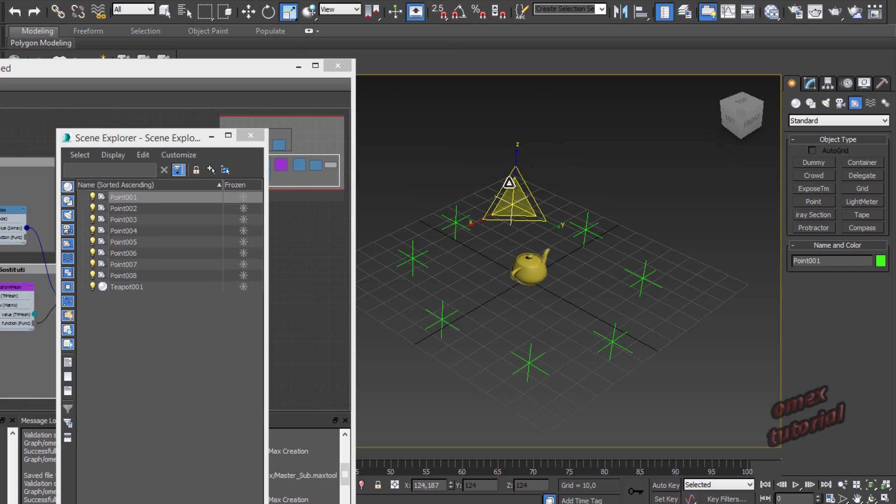
- Rotate Point001 about Y, and rotate and enlarge Point007
right_click(509, 191)
click(518, 220)
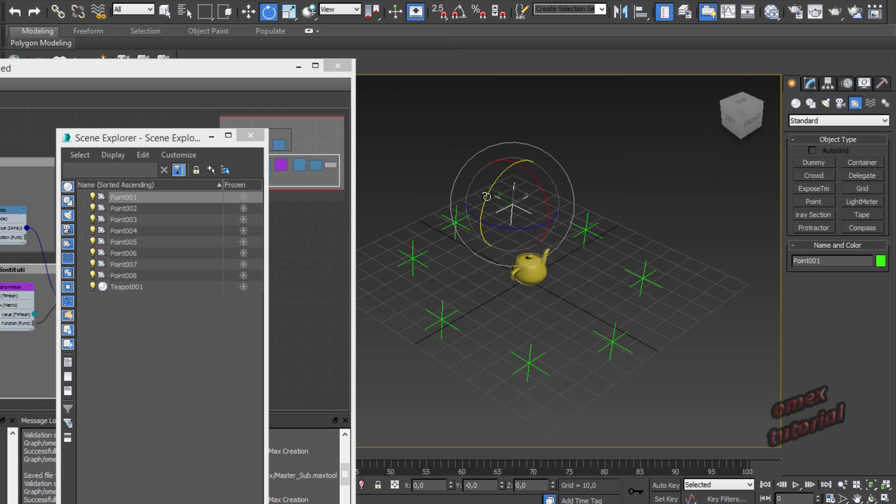
drag(495, 199, 483, 196)
click(414, 259)
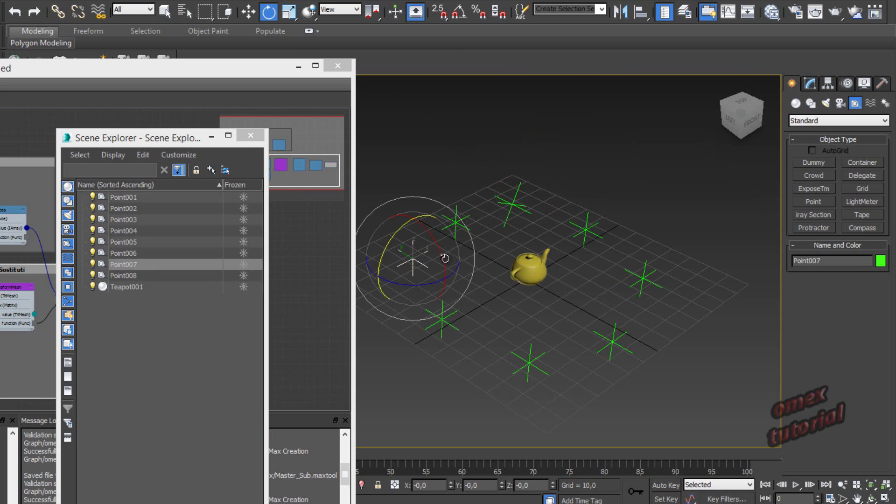
mouse_move(445, 259)
mouse_down()
mouse_move(436, 240)
mouse_move(415, 239)
mouse_up()
click(289, 11)
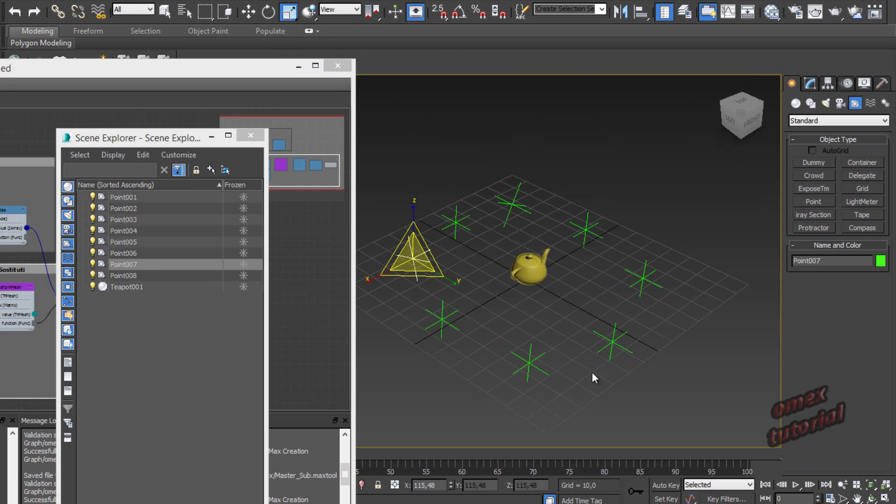
- Shrink Point005 to about 76 percent and rotate it about Z
click(614, 342)
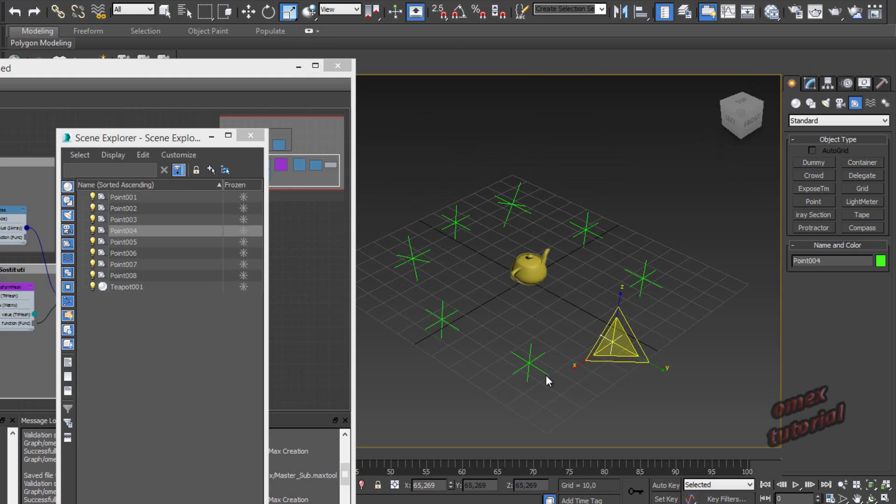
click(529, 363)
drag(530, 367, 535, 373)
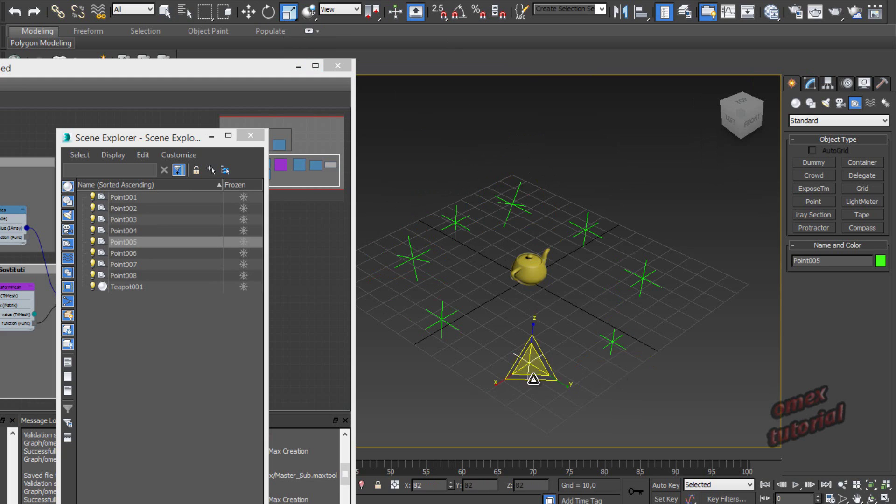
click(269, 12)
drag(534, 396, 506, 391)
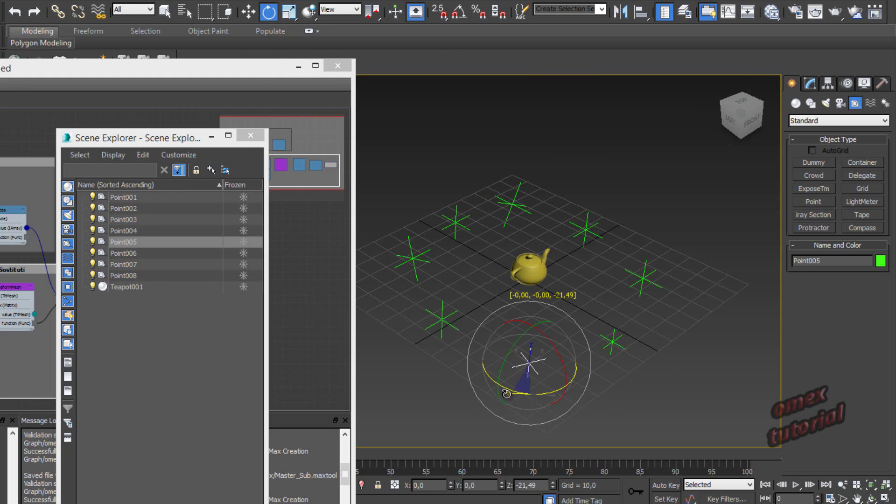
- Select Point001 through Point008 in Scene Explorer
click(125, 275)
shift+click(119, 200)
drag(140, 137, 152, 7)
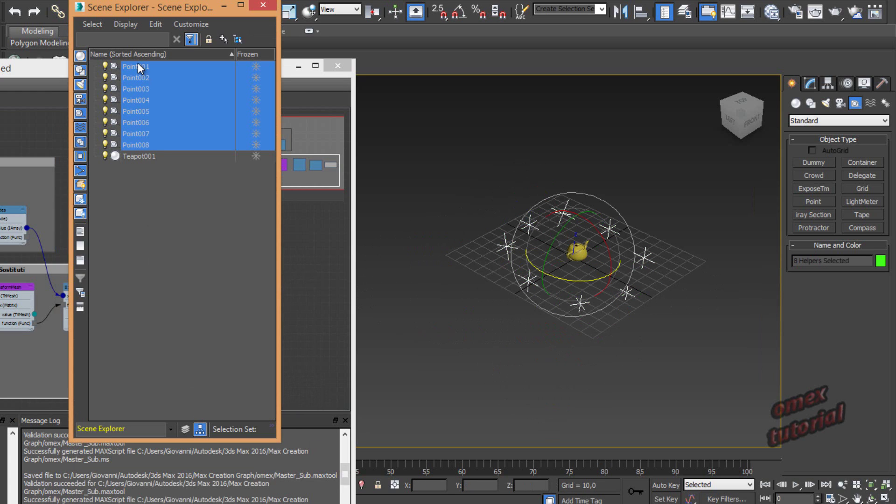
- Parent Point001–Point008 to Teapot001 and reposition the teapot near the grid centre
drag(138, 68, 142, 156)
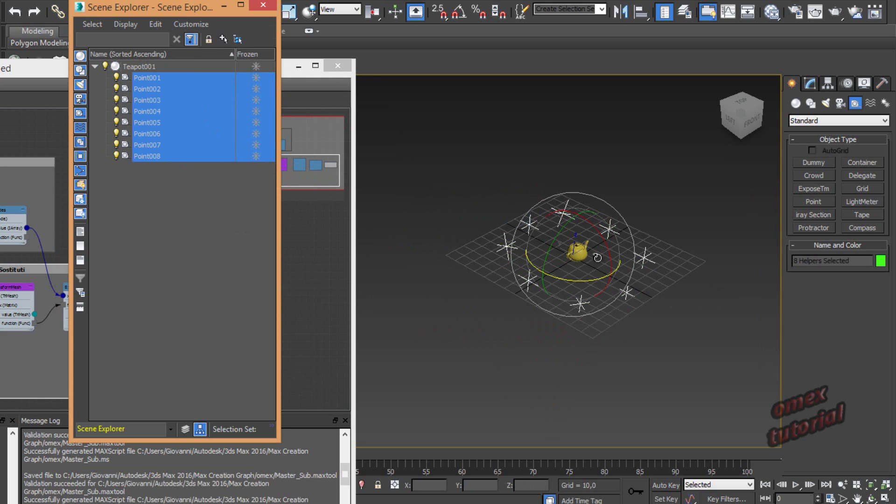
click(577, 252)
right_click(594, 261)
click(598, 249)
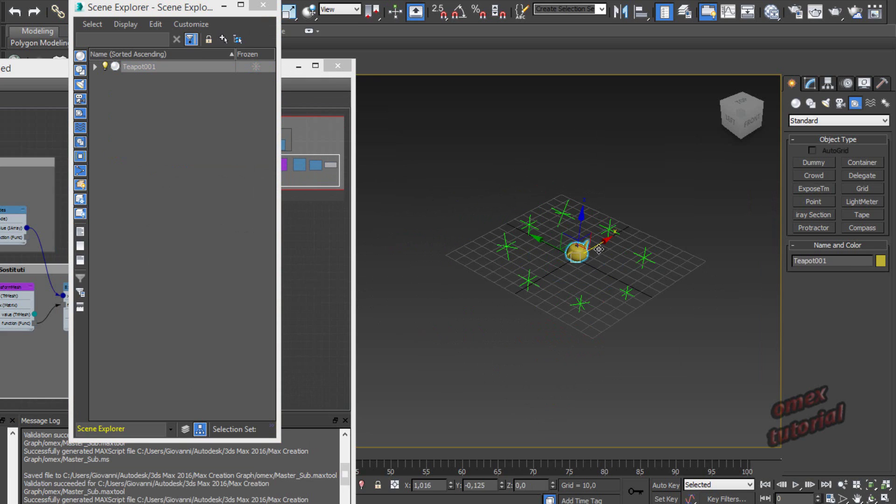
drag(597, 245, 584, 252)
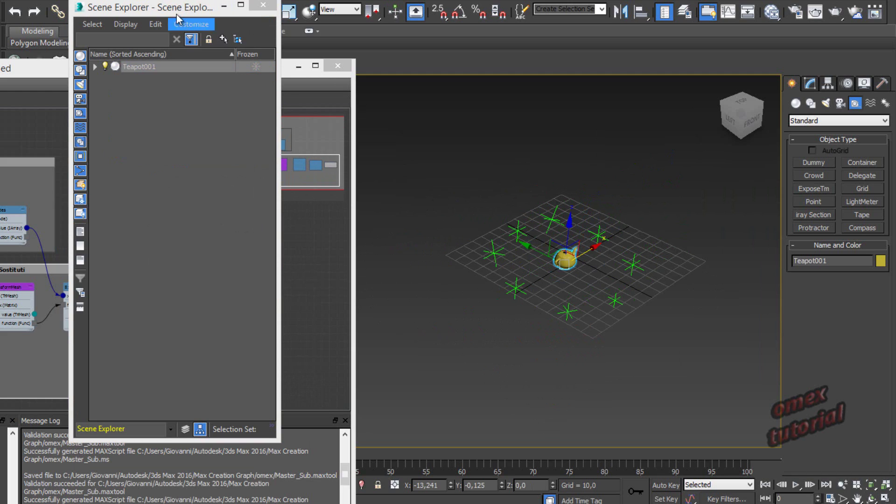
drag(174, 7, 153, 62)
drag(578, 250, 587, 247)
scroll(666, 286, up, 4)
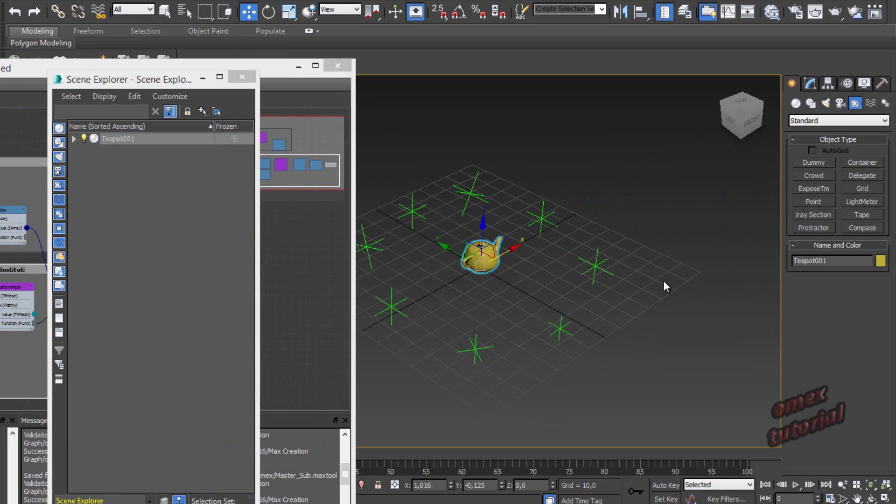
click(796, 103)
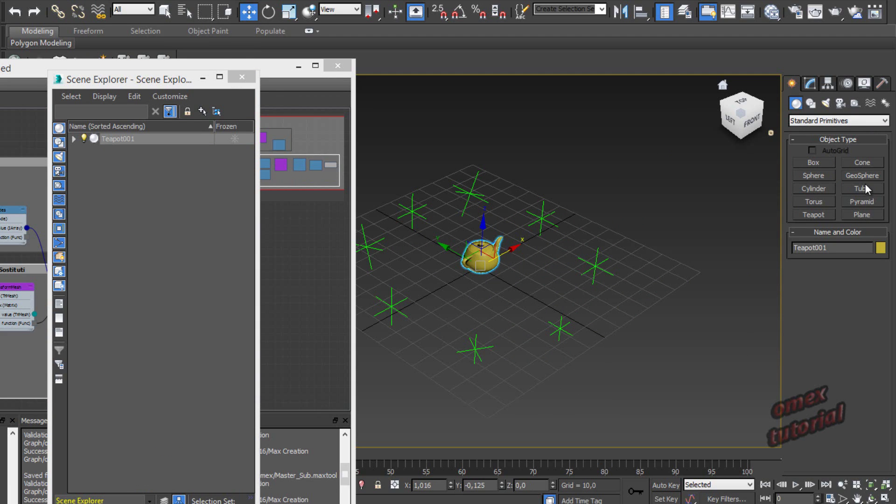
- Create a tapered cone, Cone001, beside the point helpers
click(858, 167)
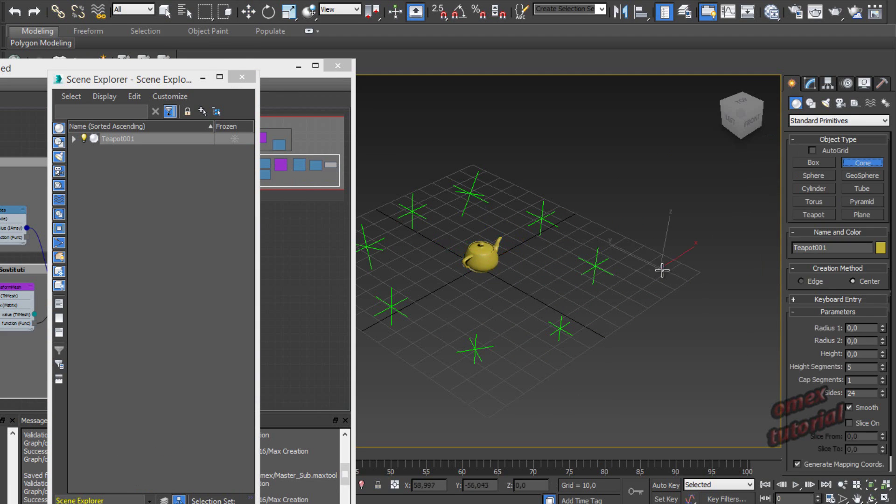
drag(662, 264, 658, 267)
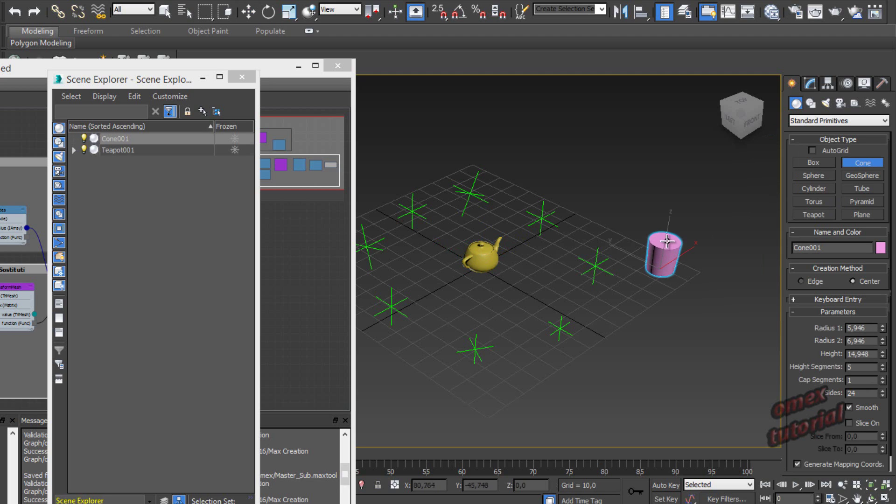
click(667, 248)
click(653, 257)
middle_drag(563, 276, 606, 279)
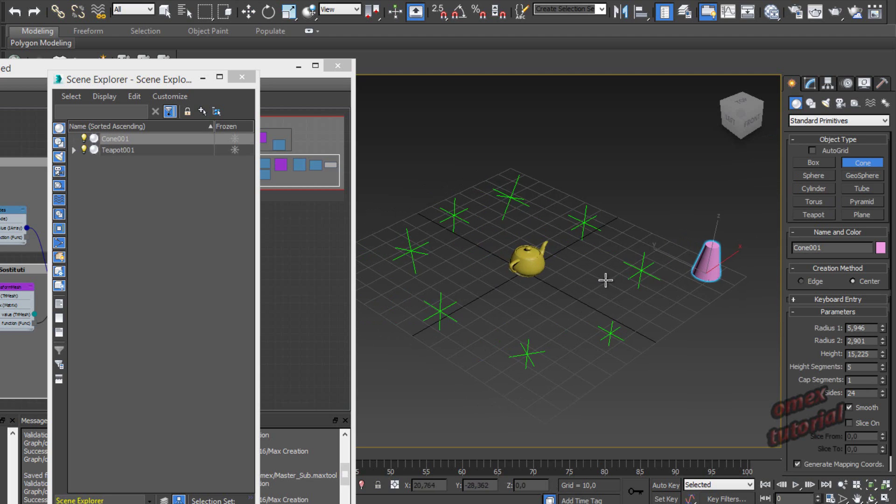
scroll(611, 280, down, 5)
scroll(647, 286, up, 4)
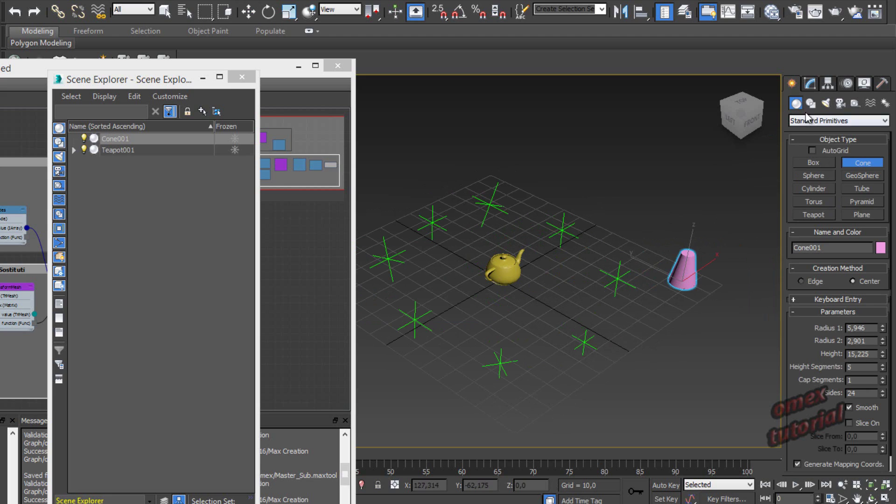
- Check the cone's modifier list, then bring up the Create panel's object categories
click(810, 83)
click(884, 117)
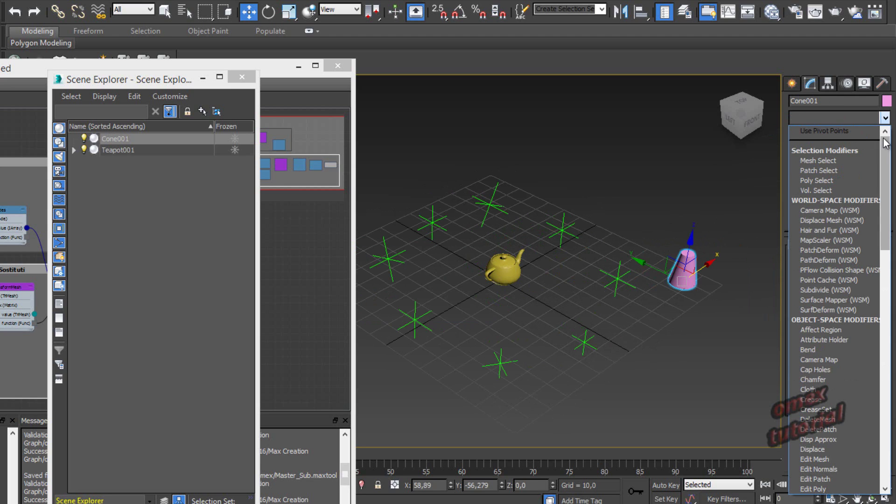
click(792, 96)
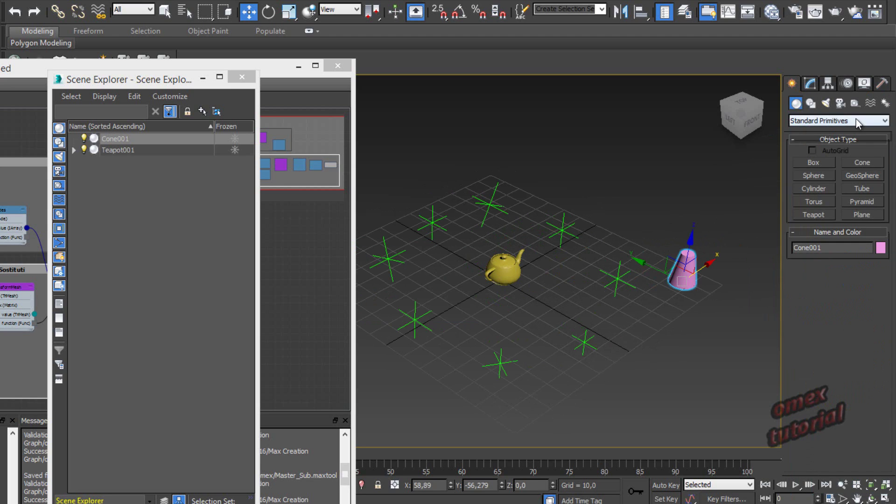
click(860, 121)
- Create a Sub_Master object from the Omex Software category in the viewport
click(821, 270)
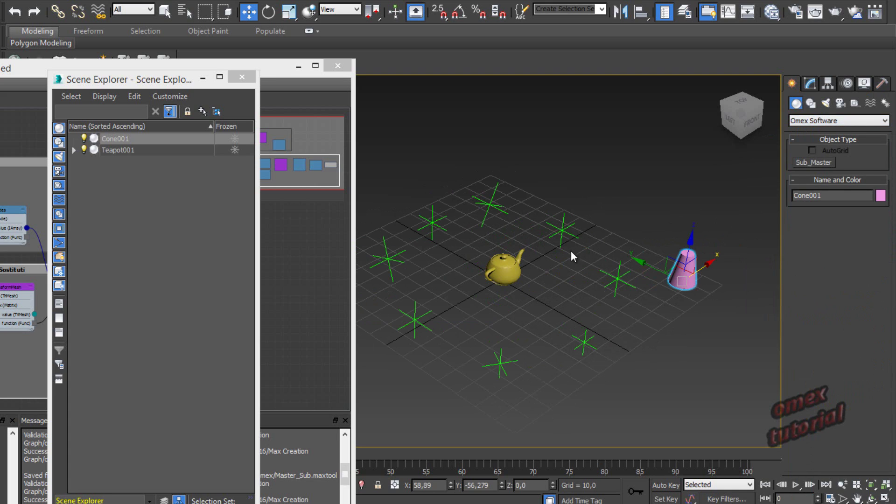
middle_drag(518, 247, 532, 245)
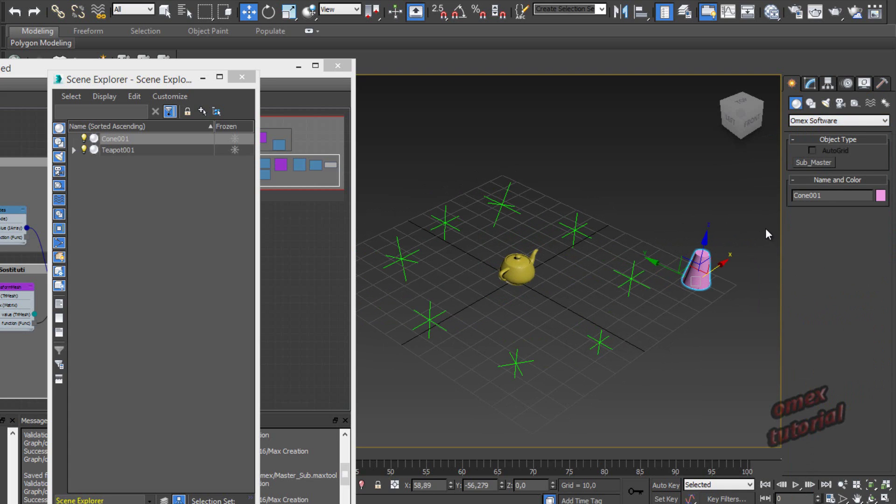
click(815, 162)
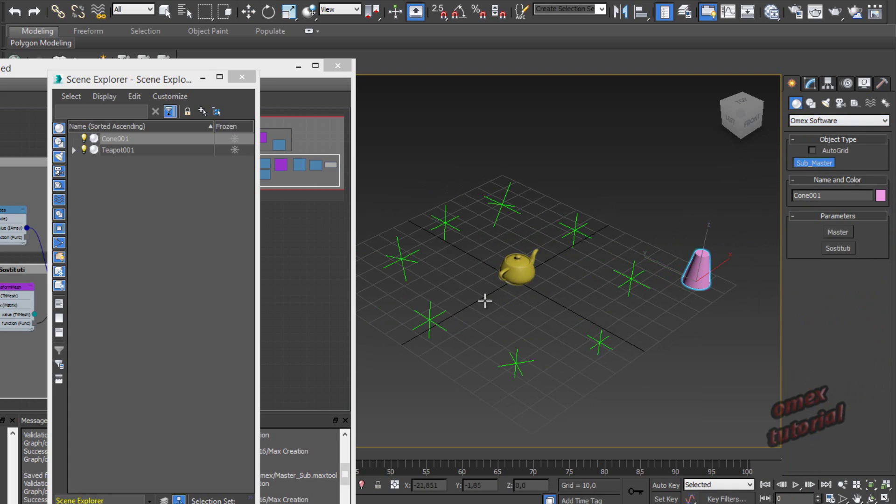
click(485, 301)
- Set Sub_Master001's Master to Teapot001 and its substitute (Sostituti) to Cone001
click(810, 84)
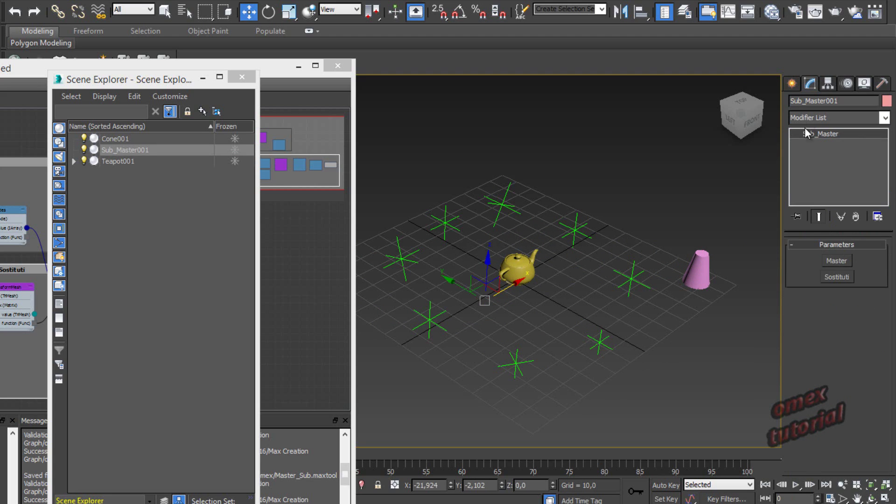
click(836, 261)
click(520, 266)
click(836, 277)
click(696, 270)
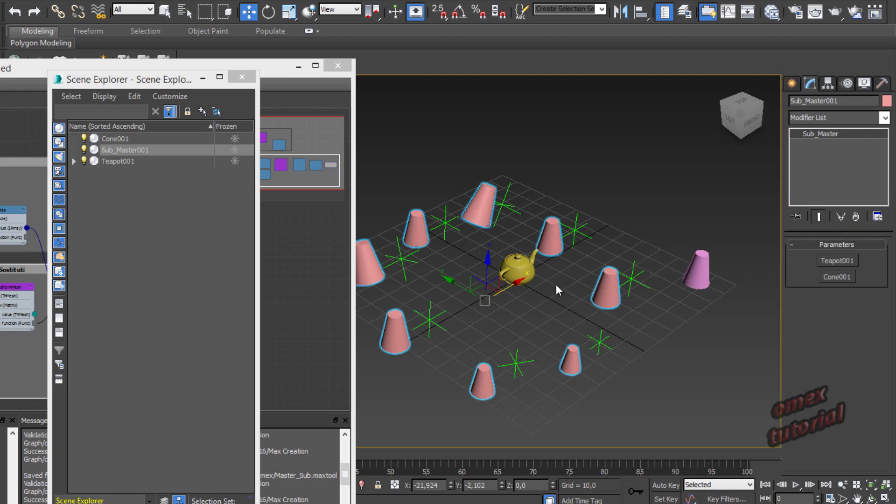
scroll(565, 284, up, 2)
scroll(690, 317, up, 3)
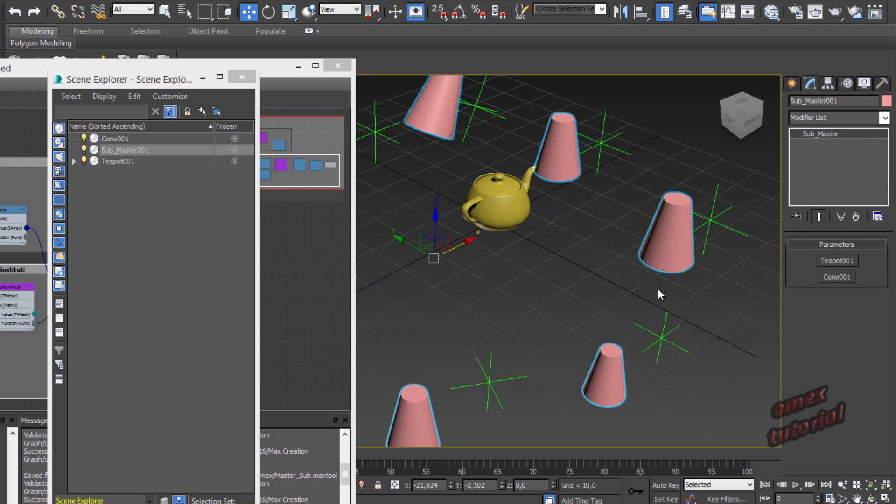
scroll(655, 292, down, 3)
scroll(537, 187, up, 2)
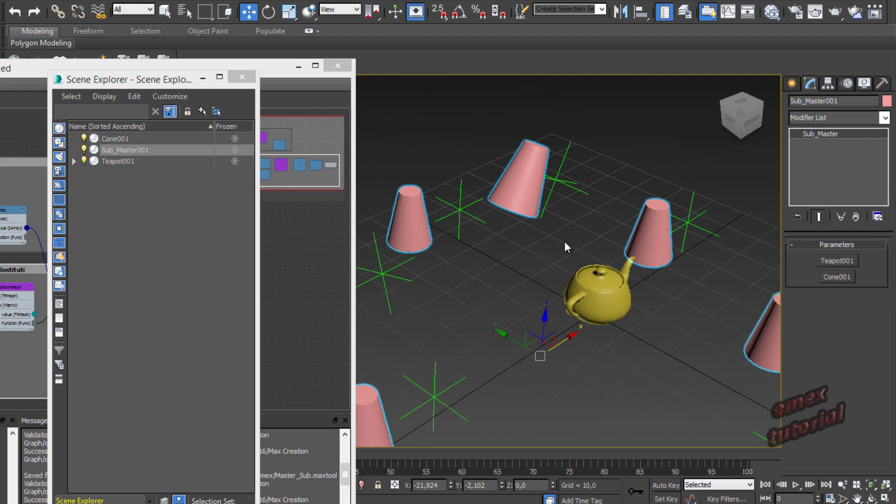
scroll(602, 274, down, 4)
scroll(605, 275, up, 3)
scroll(604, 276, down, 1)
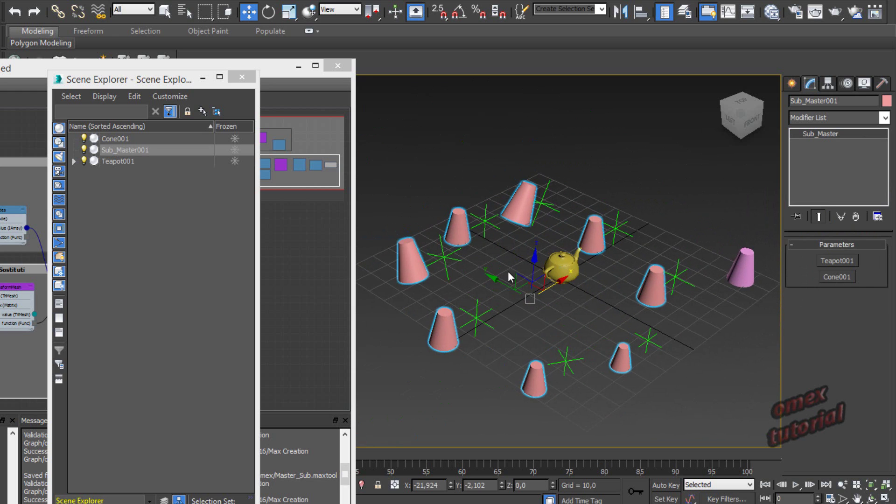
scroll(511, 278, down, 2)
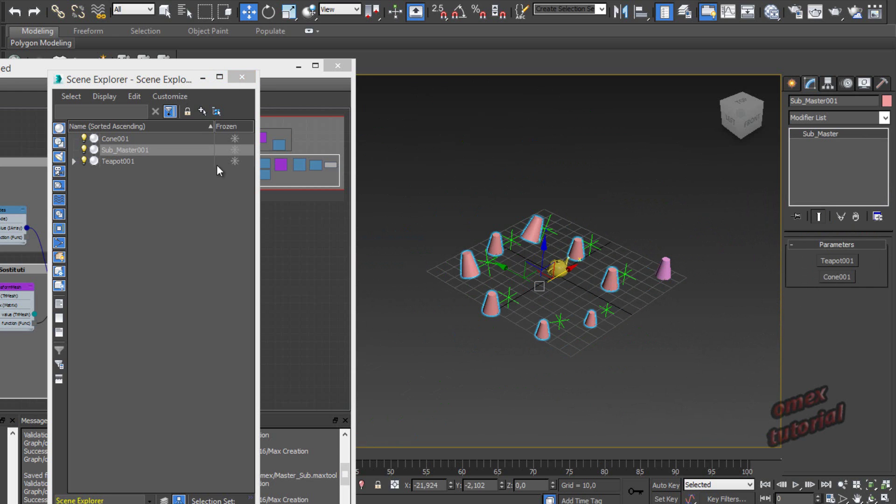